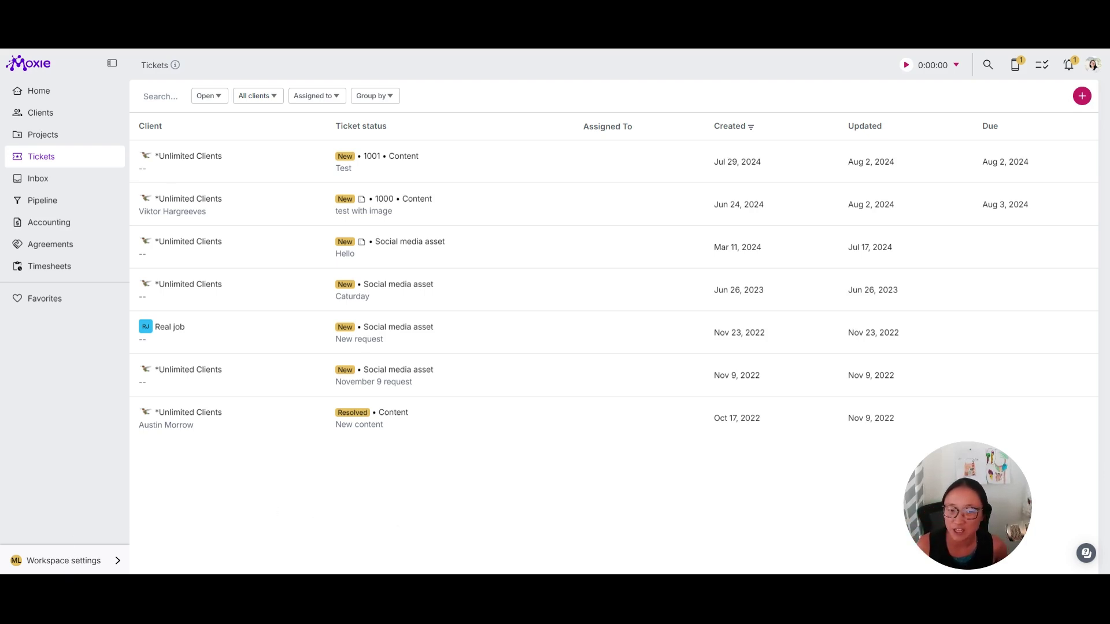
- Go to Workspace settings > Communicator and show the Requests & tickets page with its four request types
click(69, 566)
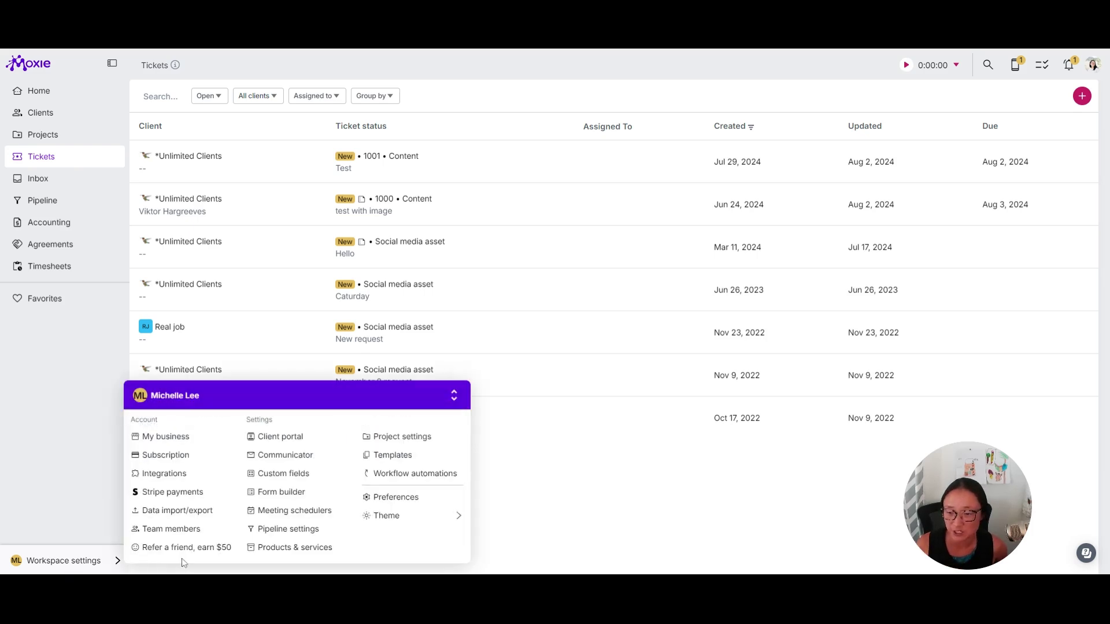
click(287, 456)
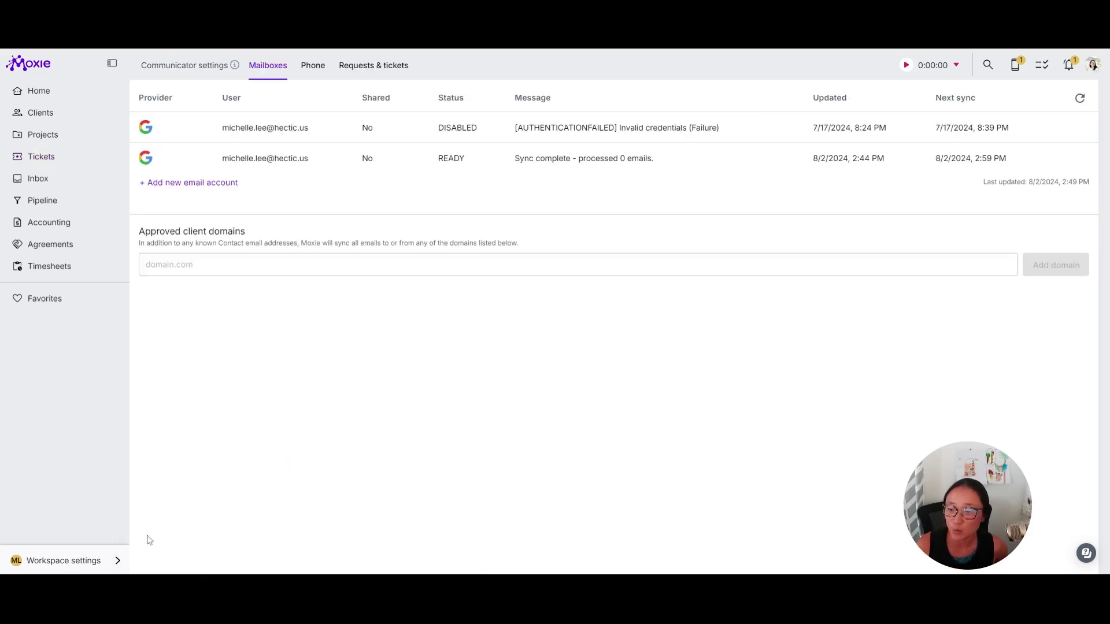
click(60, 563)
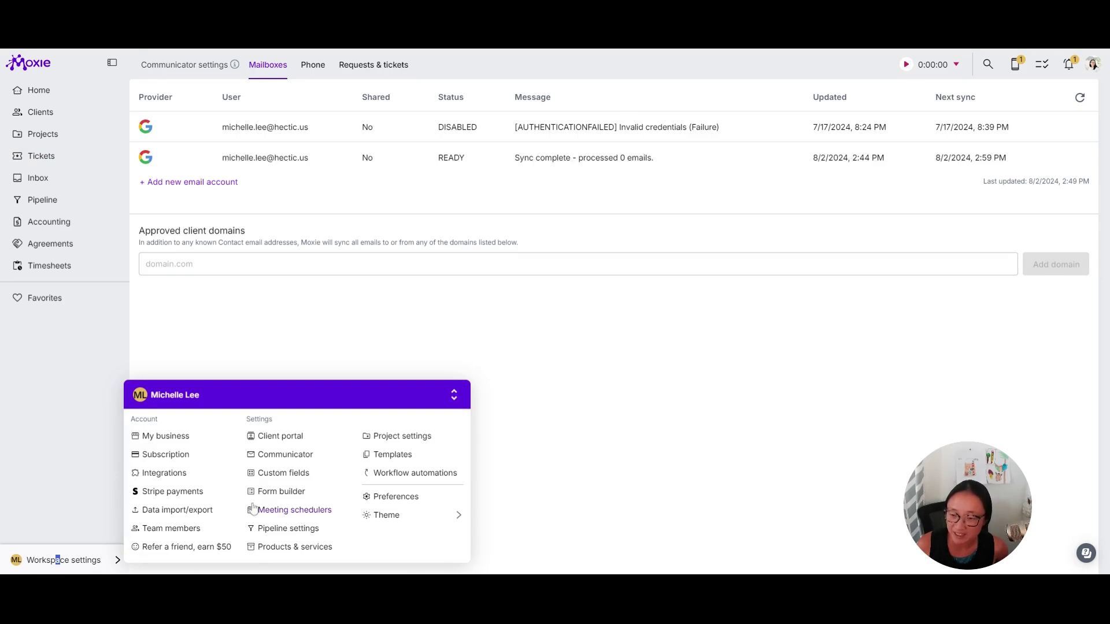
click(285, 455)
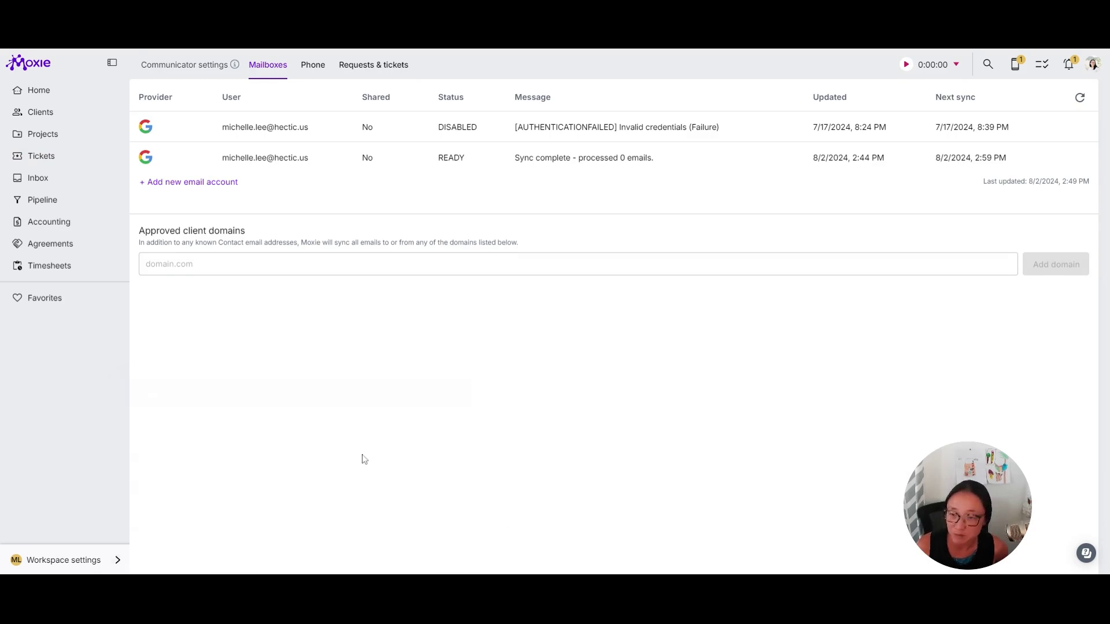
click(383, 71)
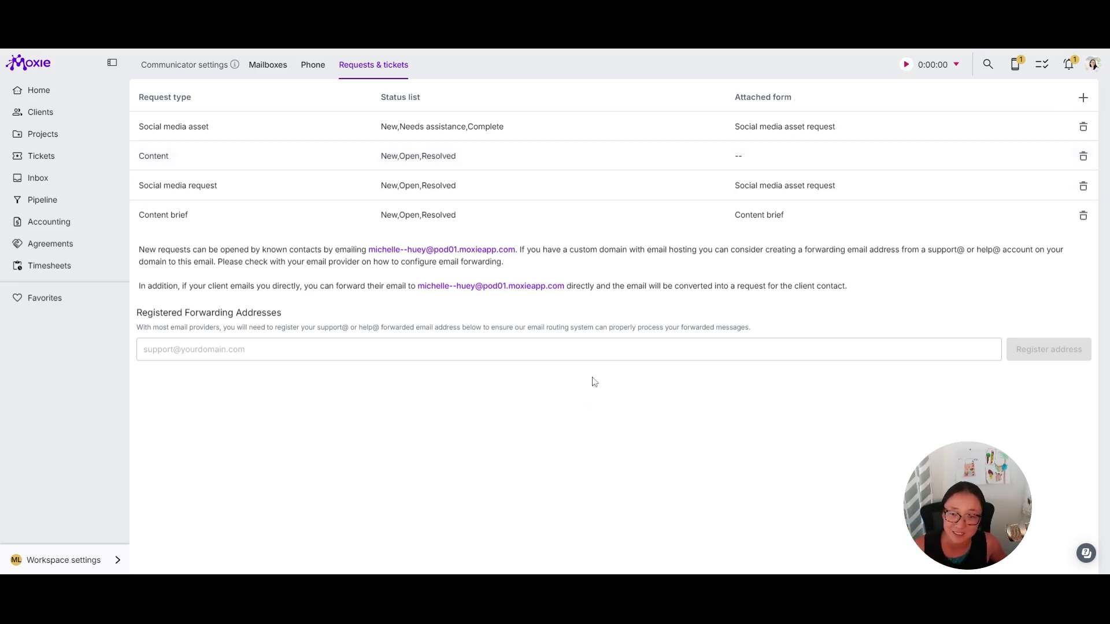
- Open the workspace settings menu, briefly opening and closing the help resource center
click(45, 566)
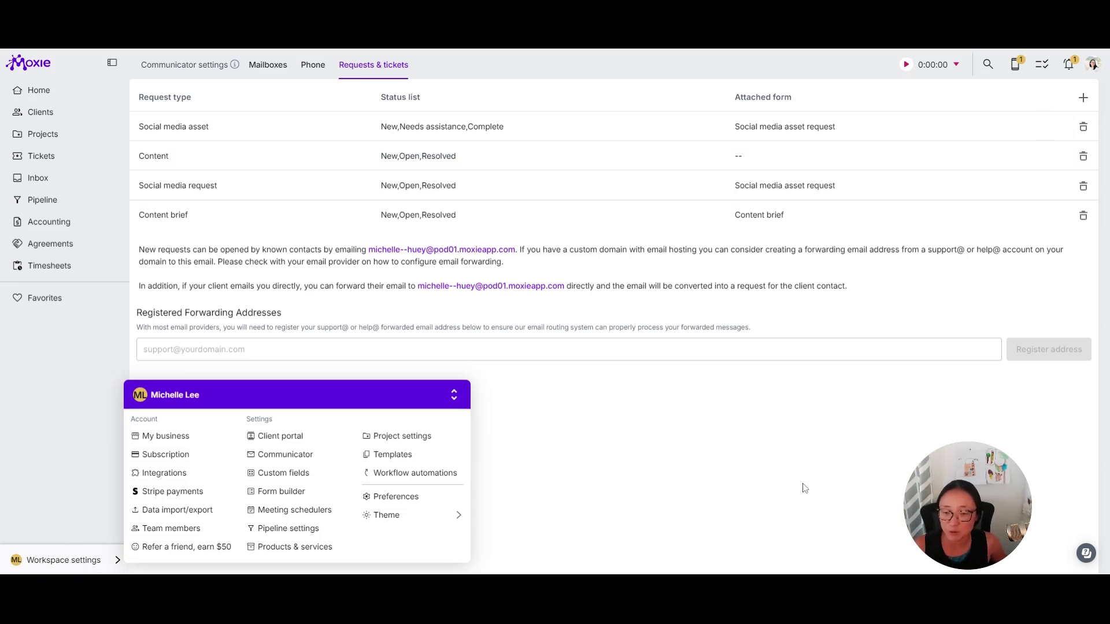
click(1087, 560)
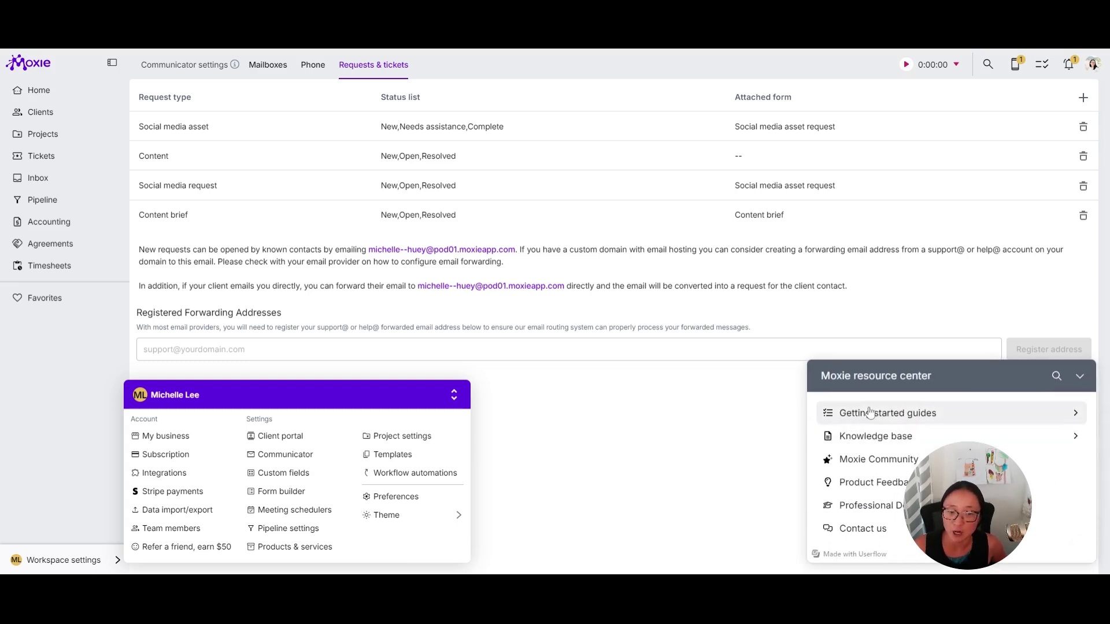
click(1079, 376)
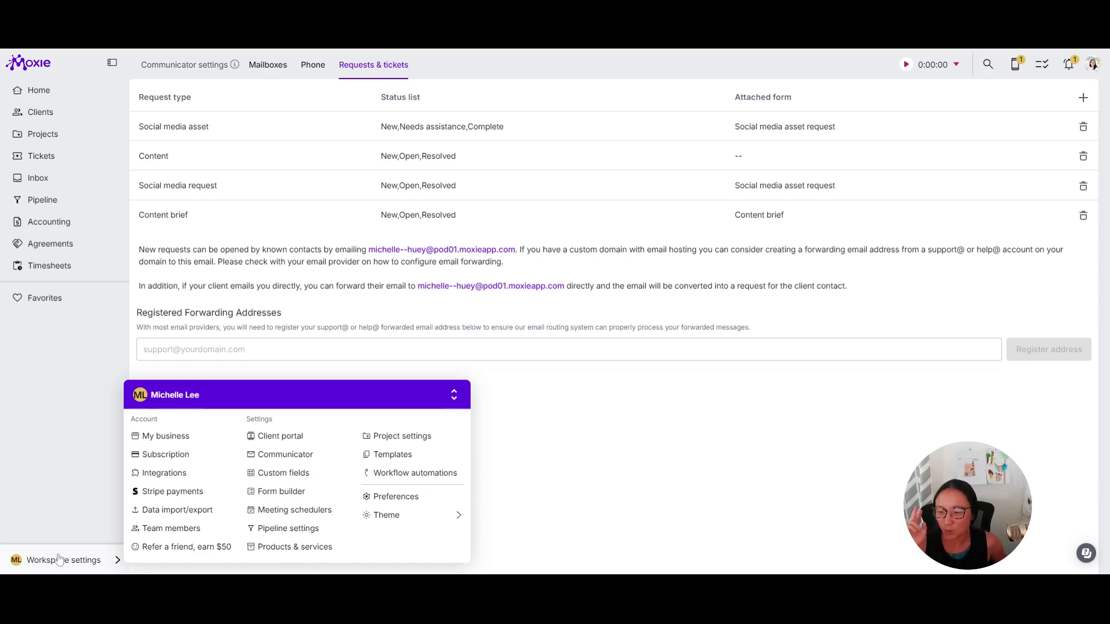
- Browse the form templates, checking the new-form choices, and open the Content brief form for editing
click(261, 495)
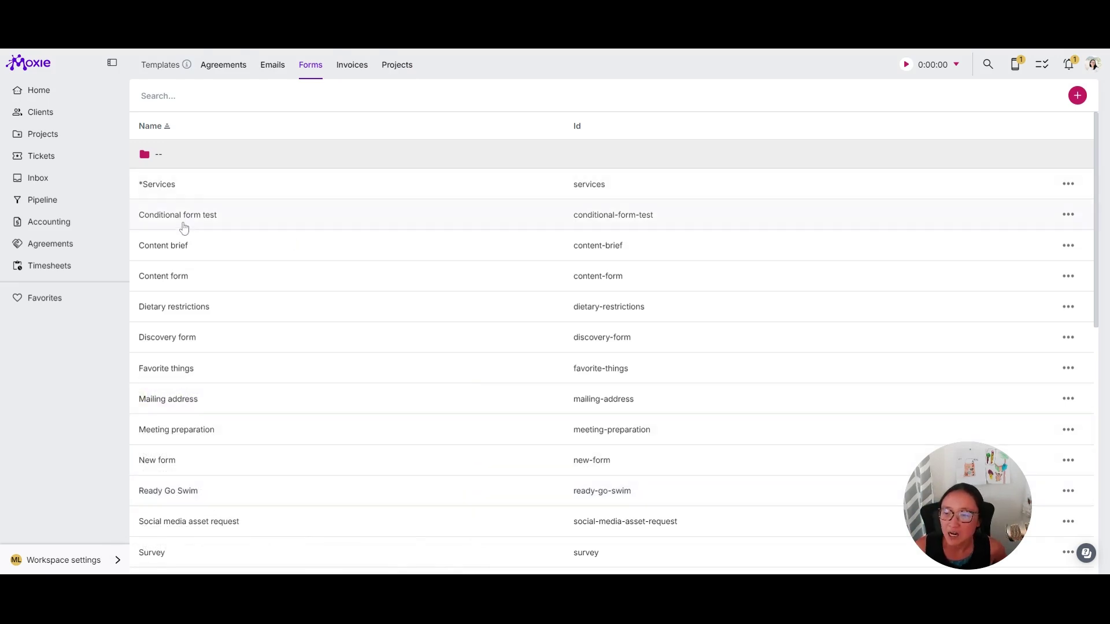
click(182, 256)
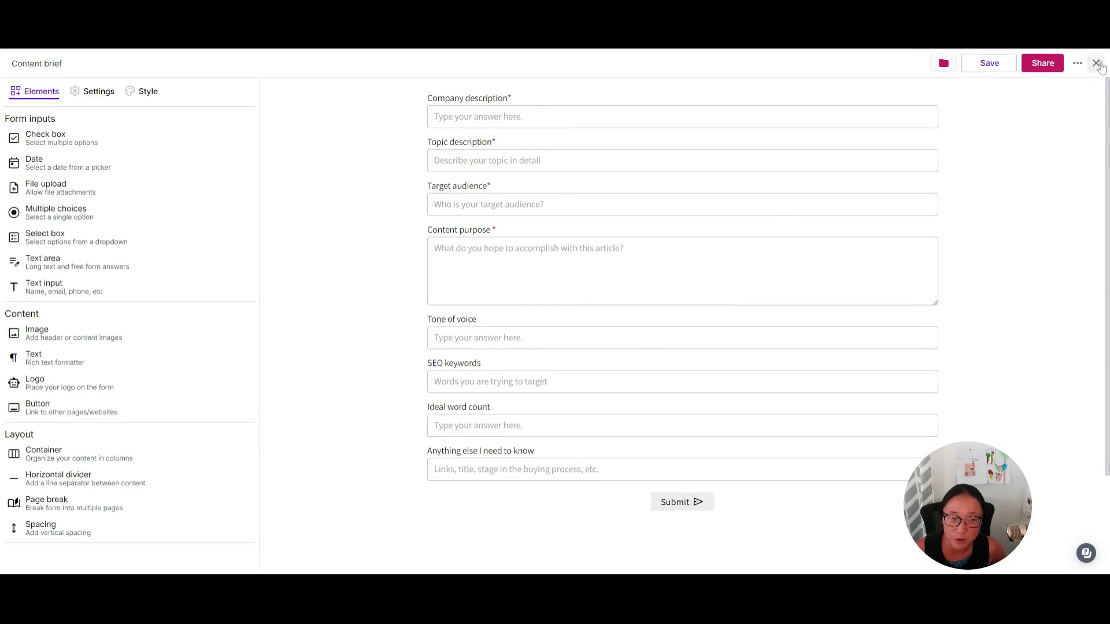
click(1096, 63)
click(1077, 95)
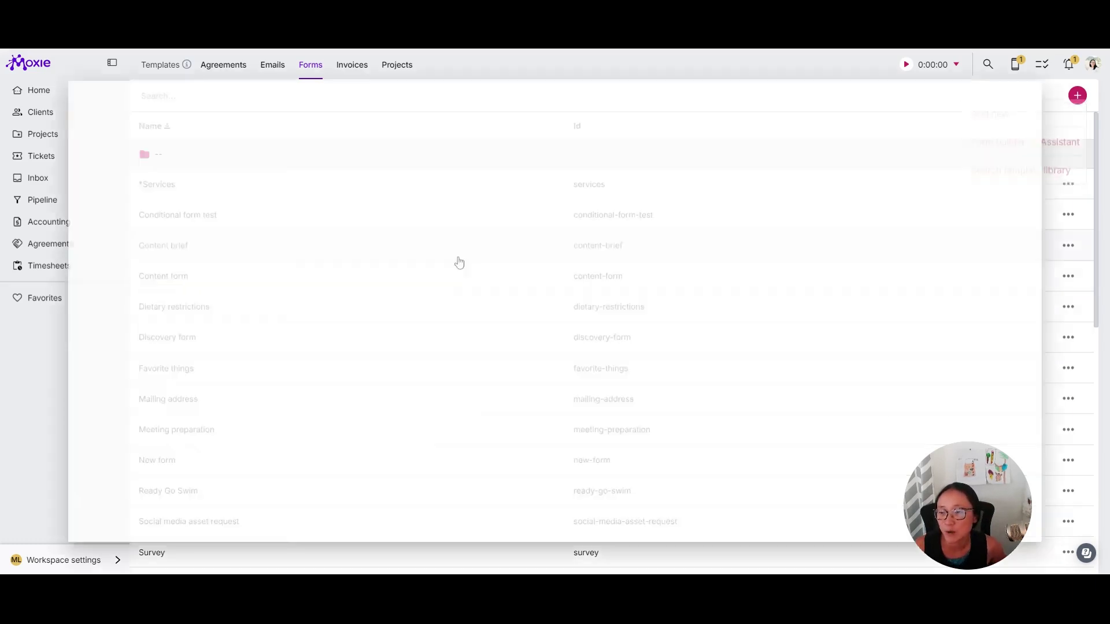
click(205, 251)
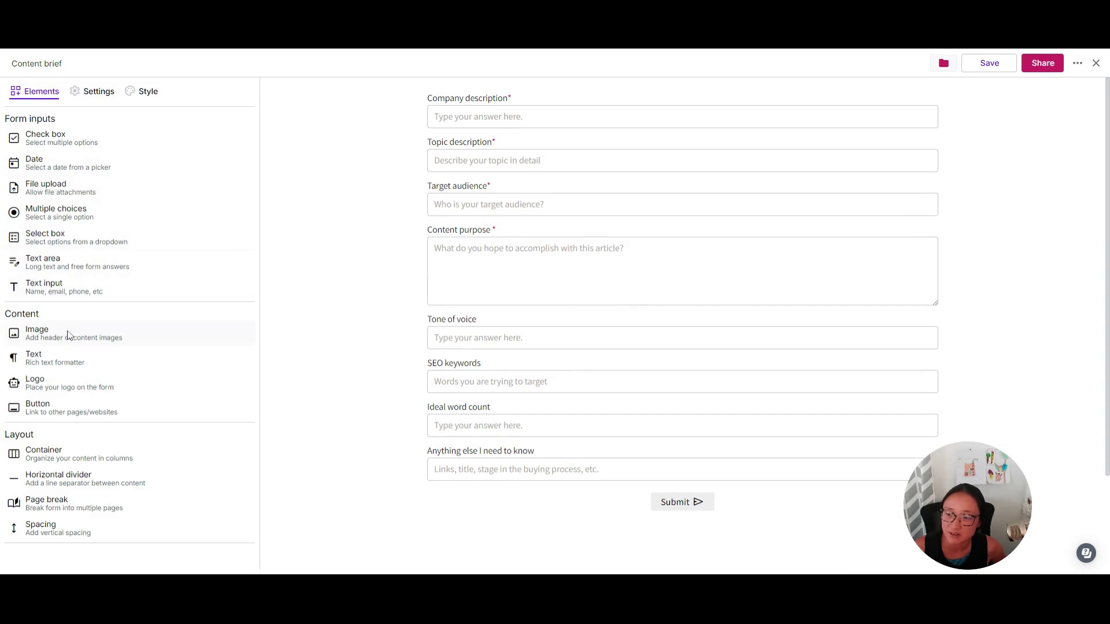
- Review the Company description question's settings and save the Content brief form
click(57, 136)
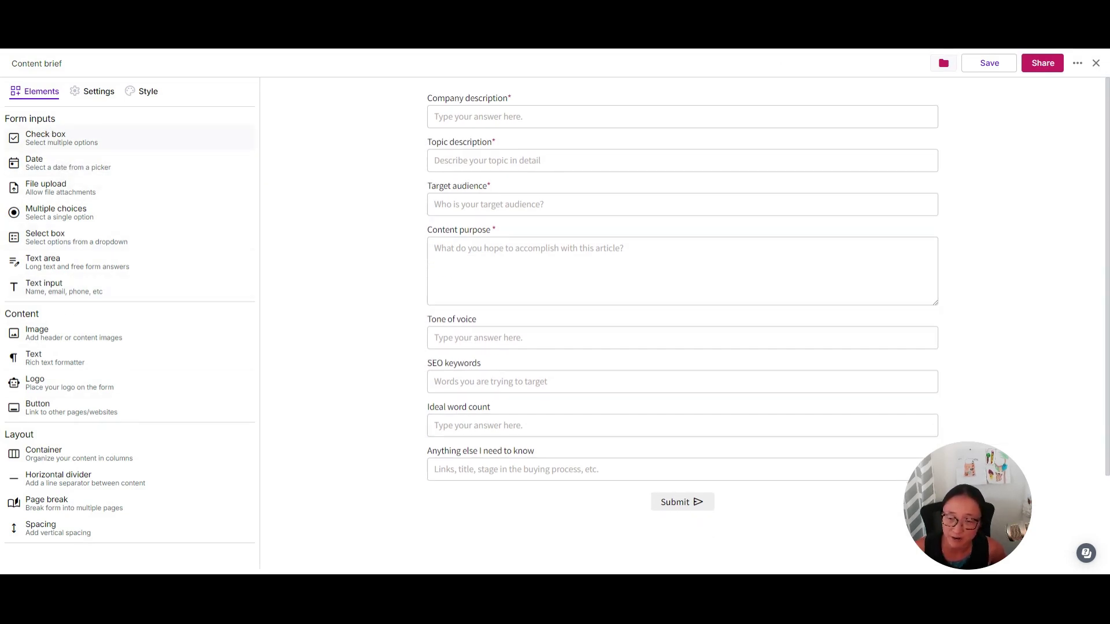
click(468, 103)
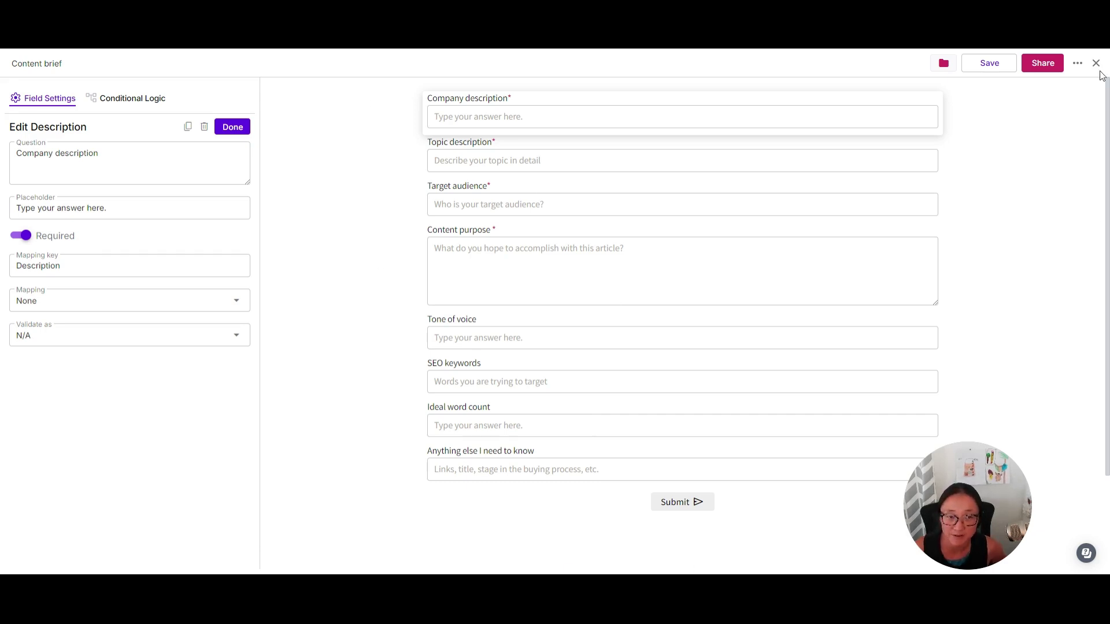
click(1004, 69)
- Close the form editor and return to Communicator's Requests & tickets settings
click(1095, 64)
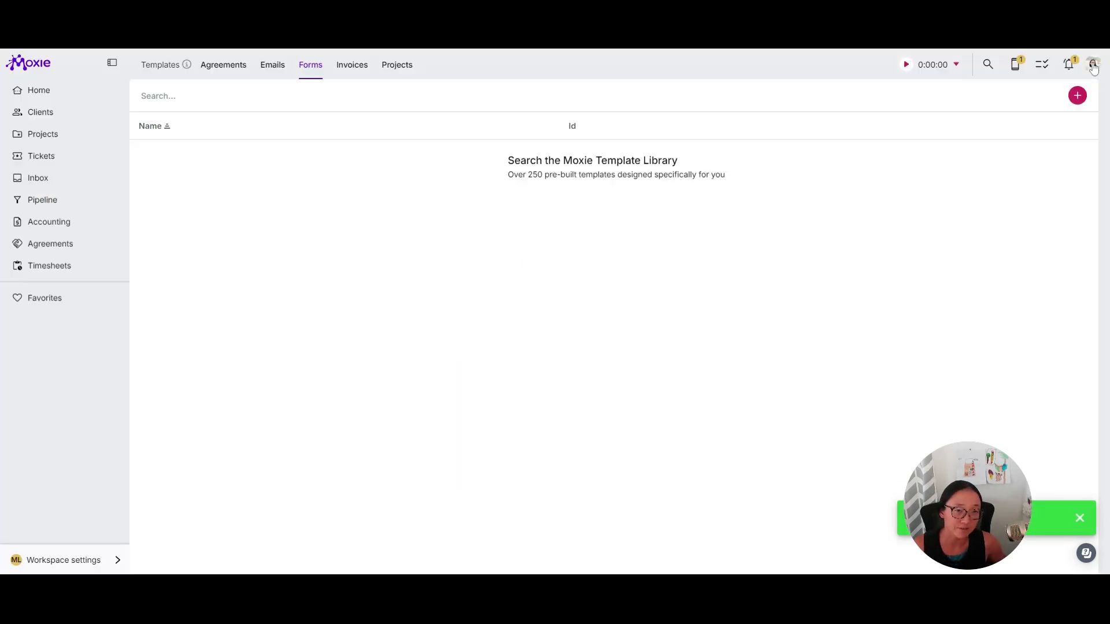
click(59, 563)
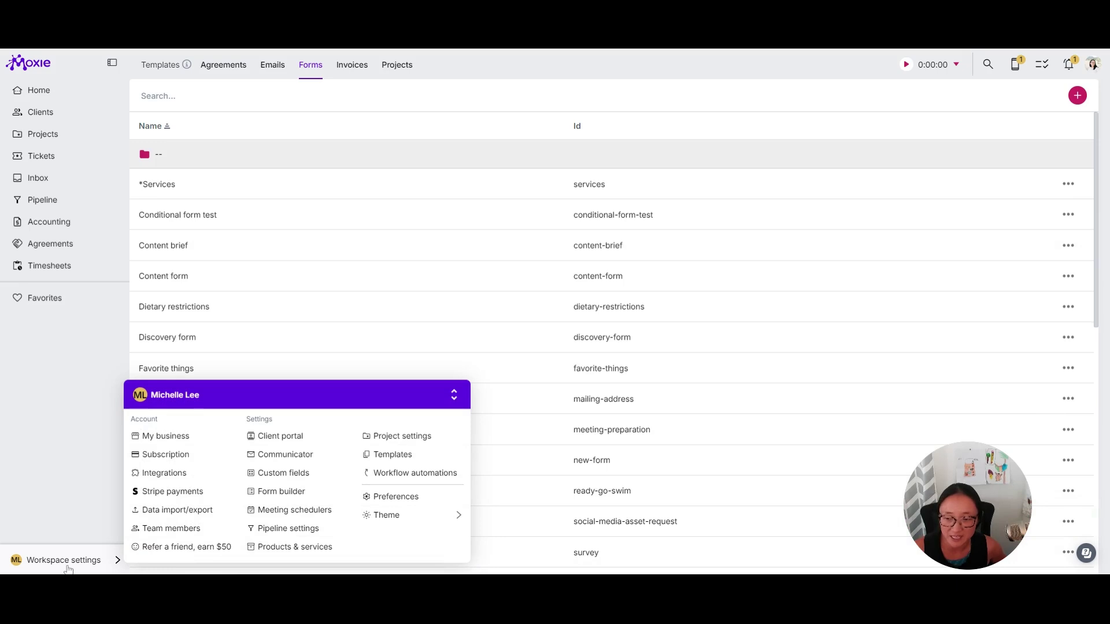
click(289, 456)
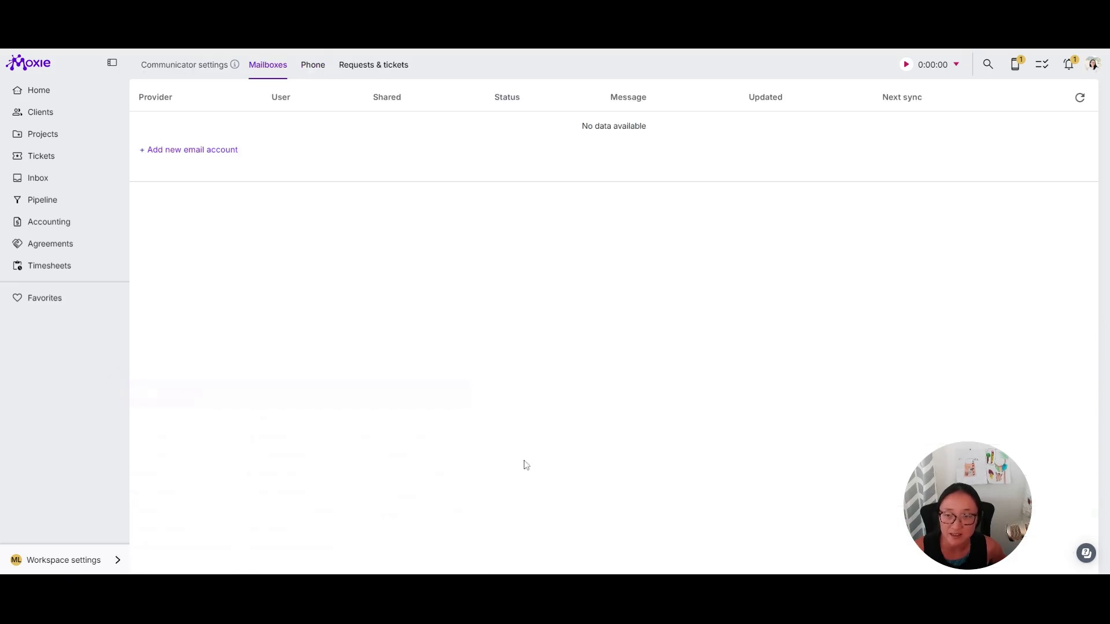
click(399, 74)
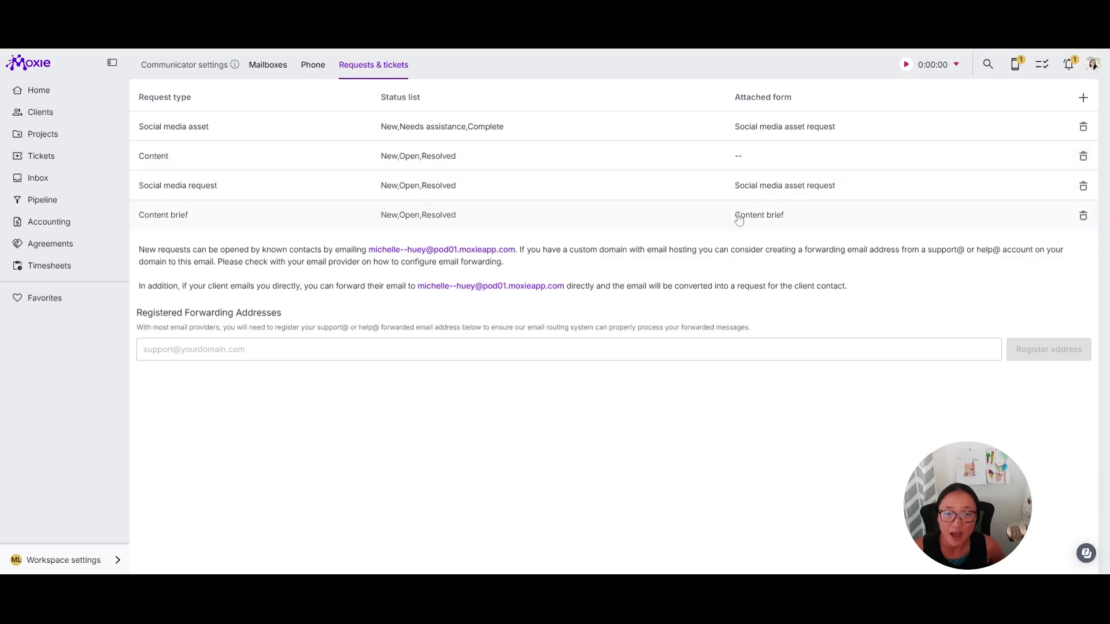
- Add a new request type, browsing its list of attachable forms without attaching one
click(1083, 97)
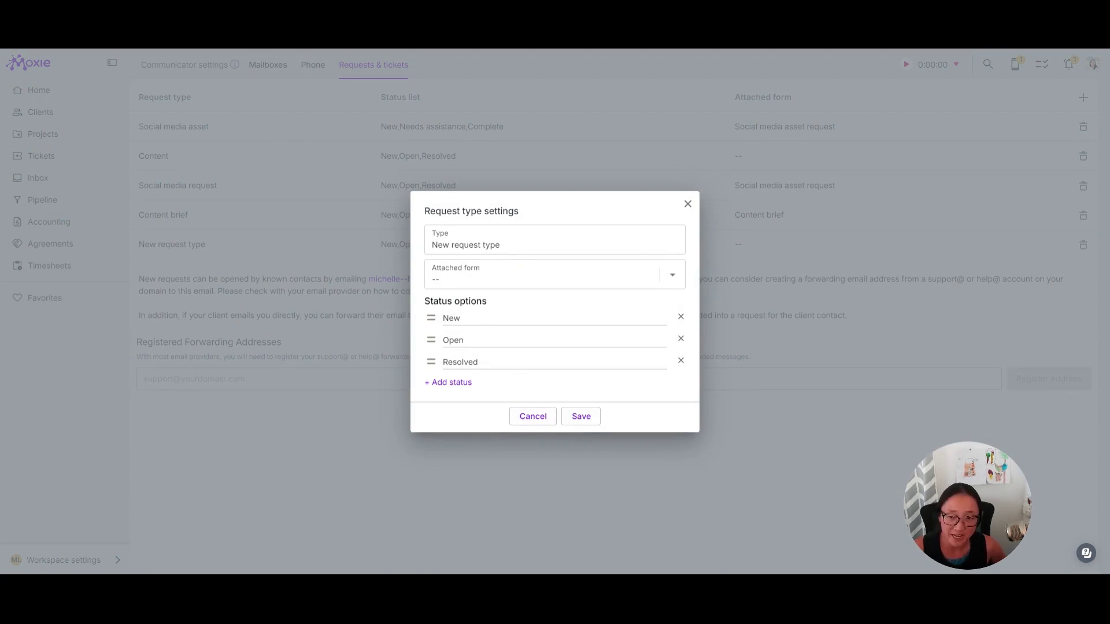
click(670, 280)
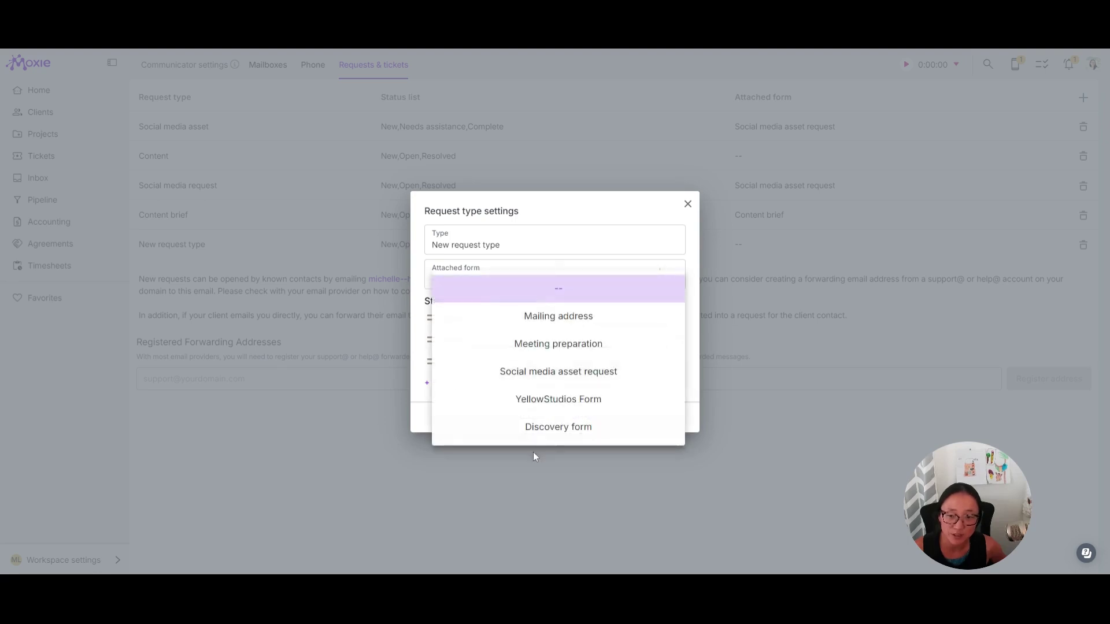
scroll(574, 429, down, 1)
scroll(574, 430, down, 4)
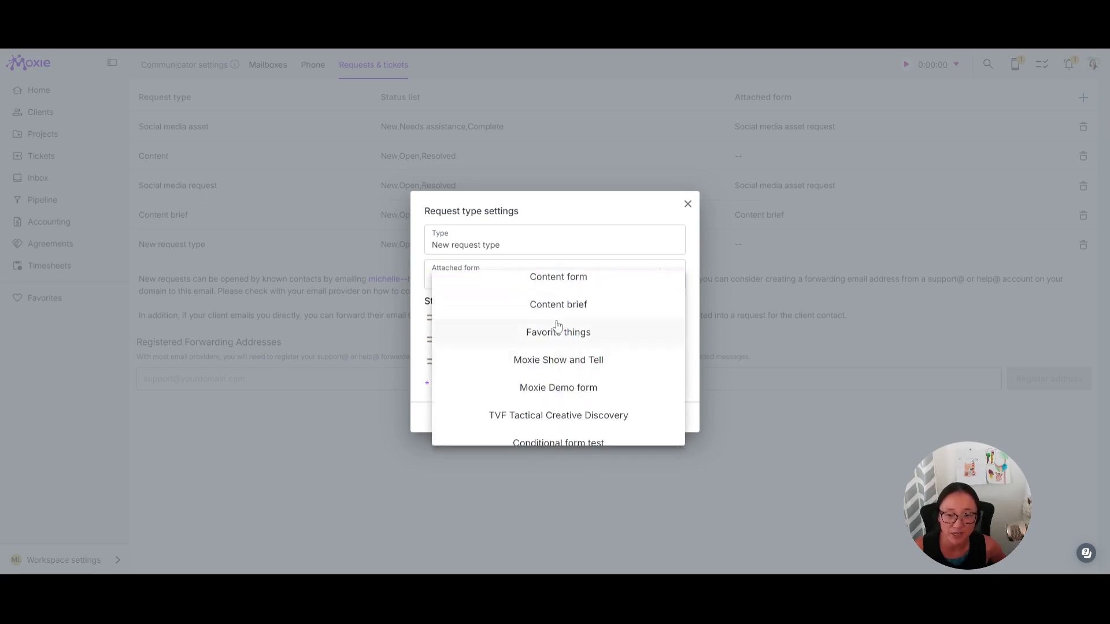
click(590, 197)
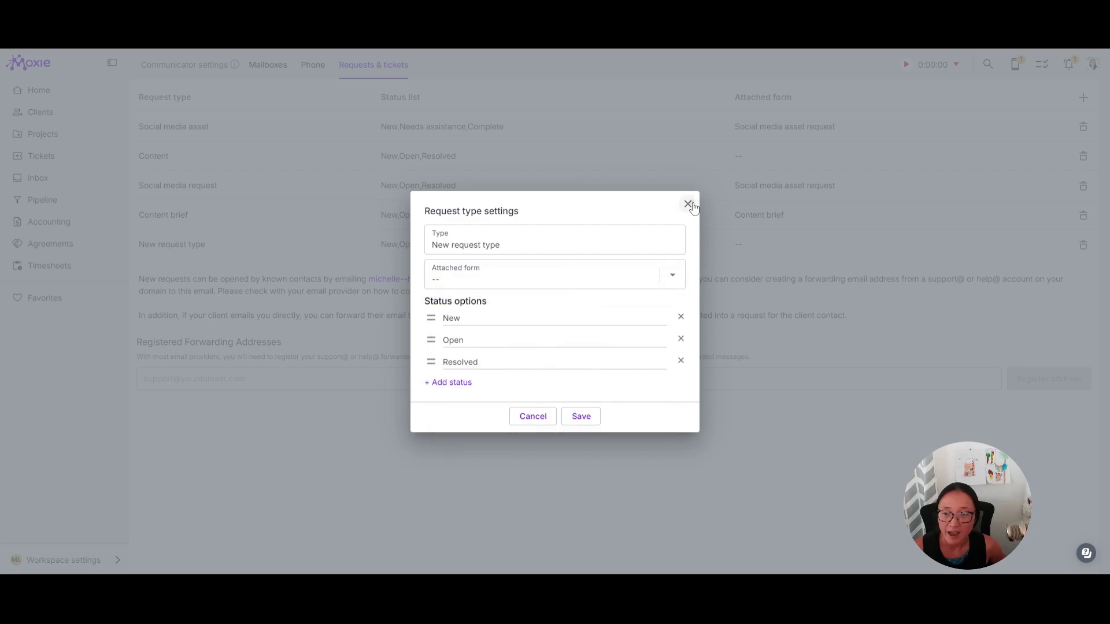
click(688, 204)
- Review the Content brief request type's New, Open, Resolved statuses and save it
click(279, 232)
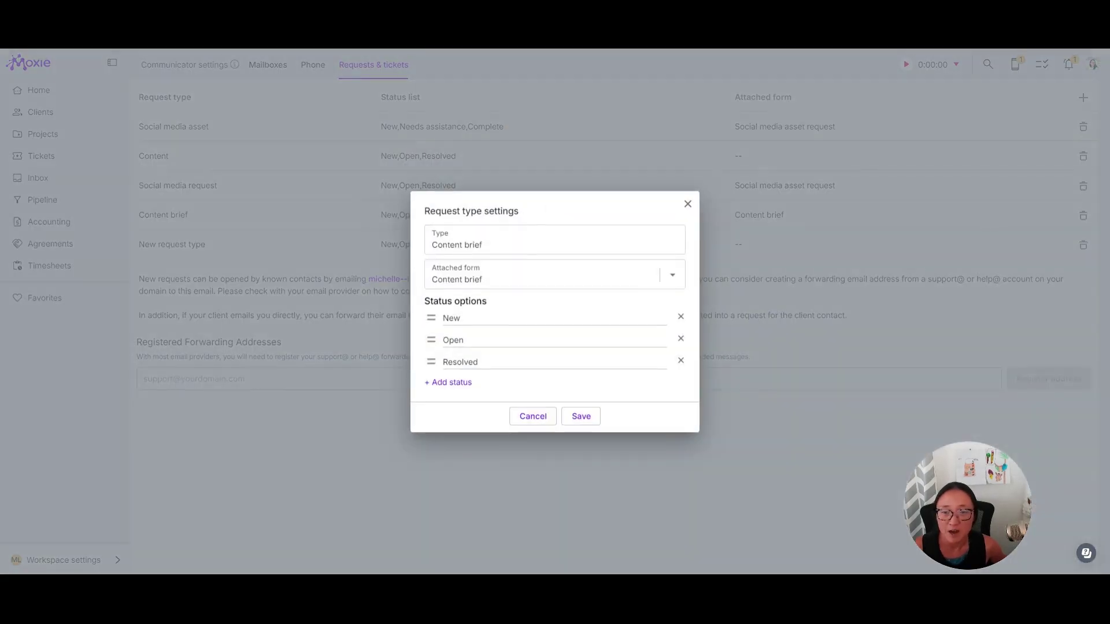
drag(460, 318, 455, 318)
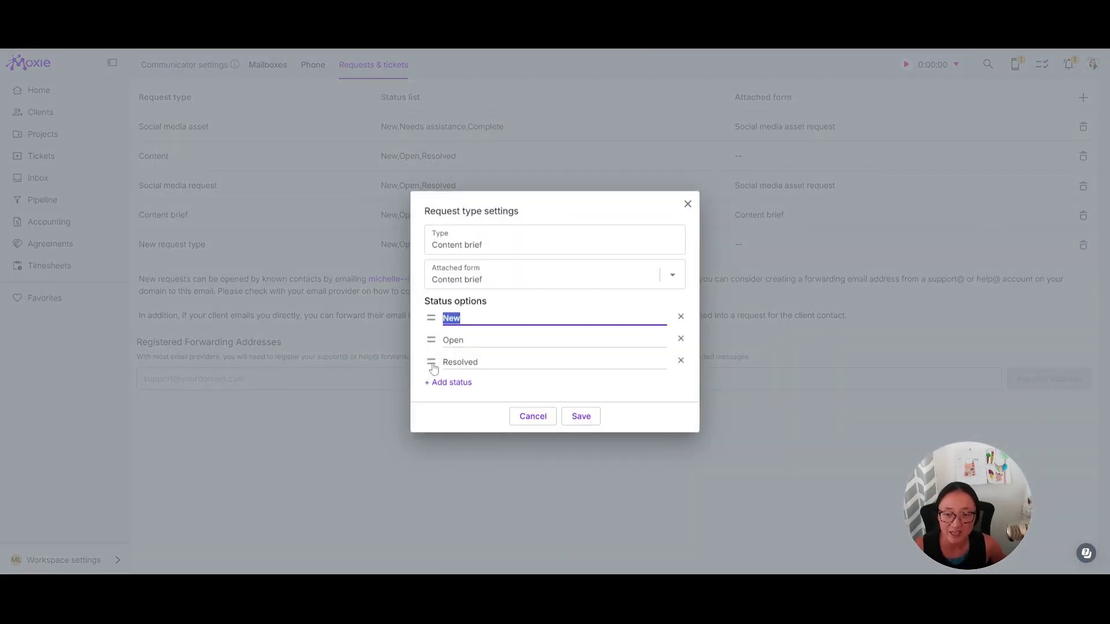
drag(431, 364, 434, 363)
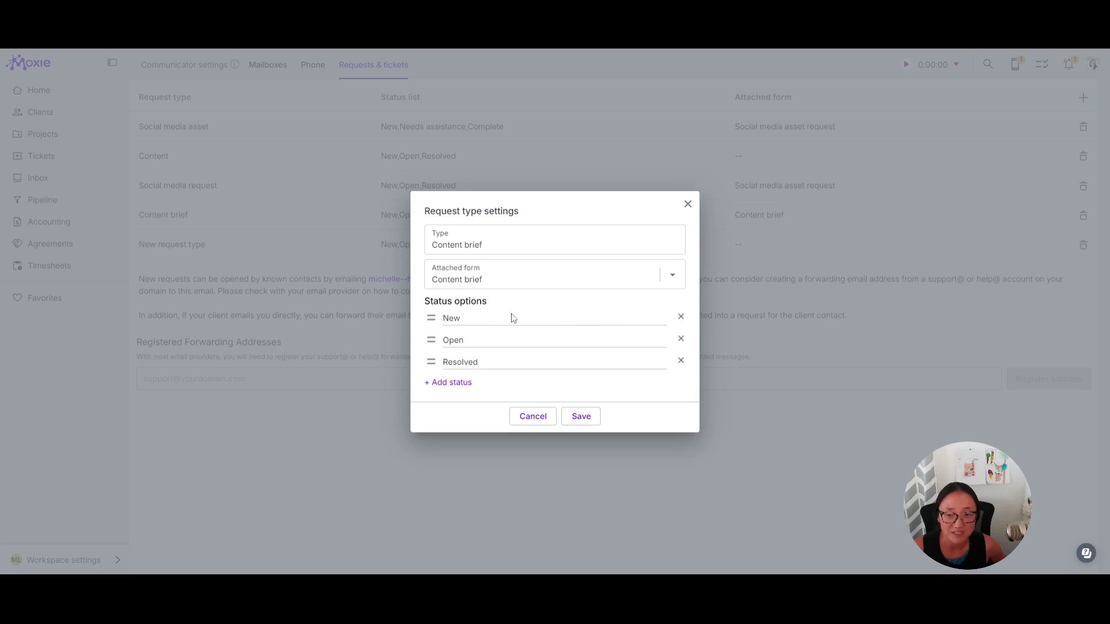
click(594, 421)
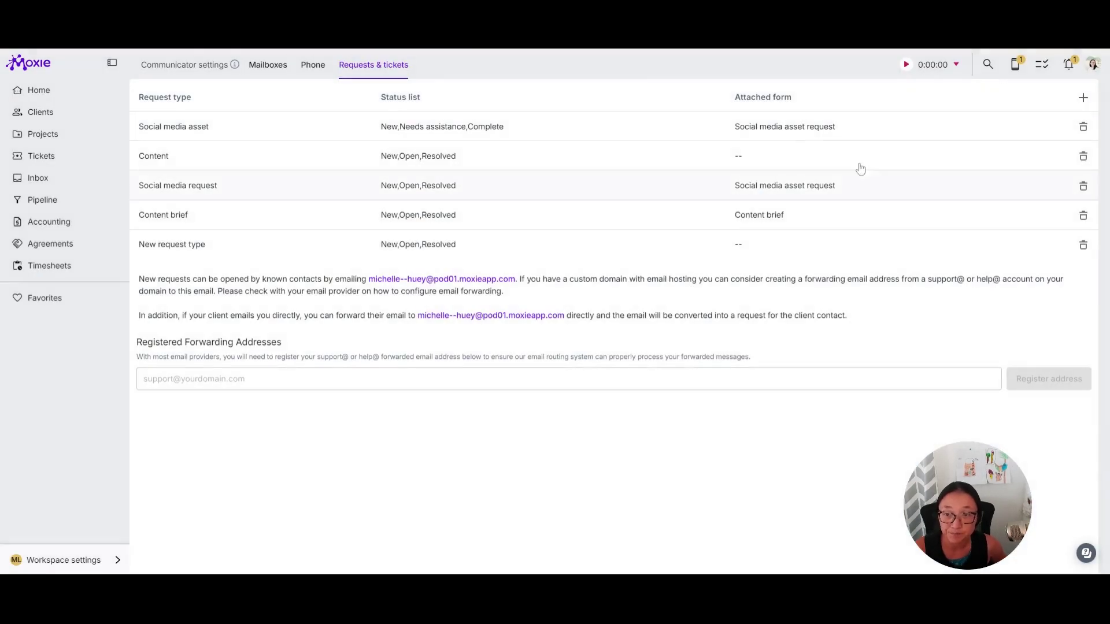
click(41, 162)
click(38, 113)
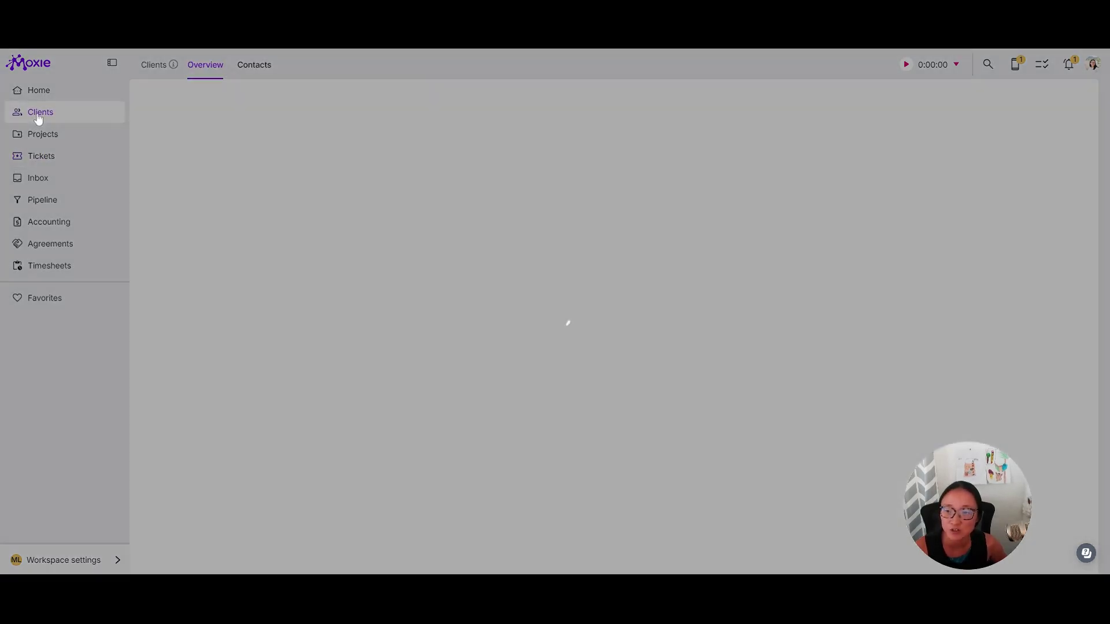
click(294, 151)
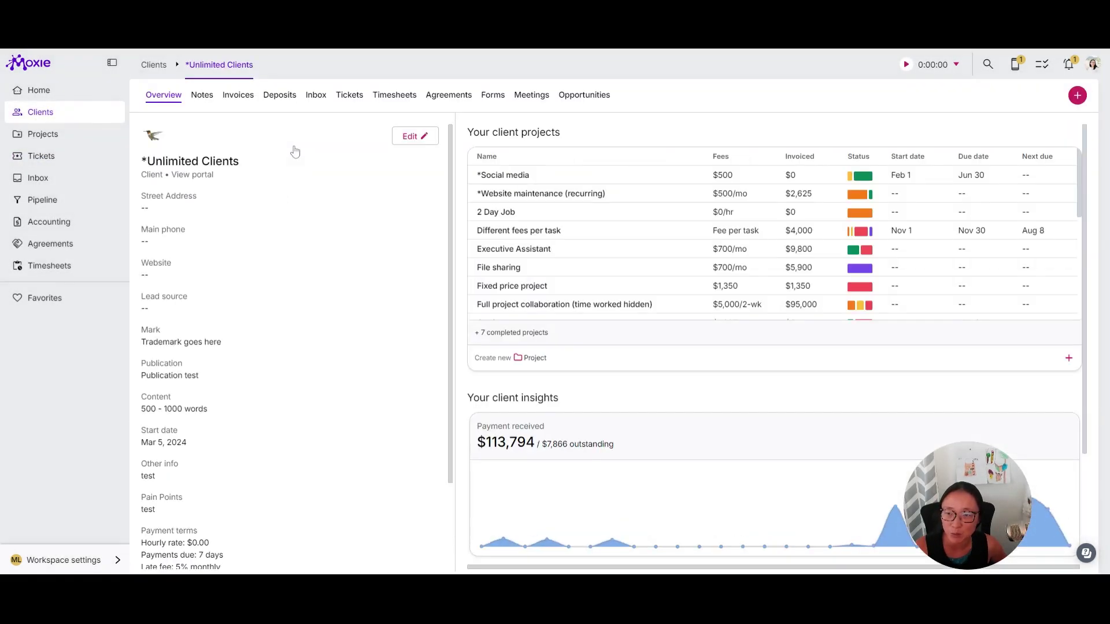
click(360, 101)
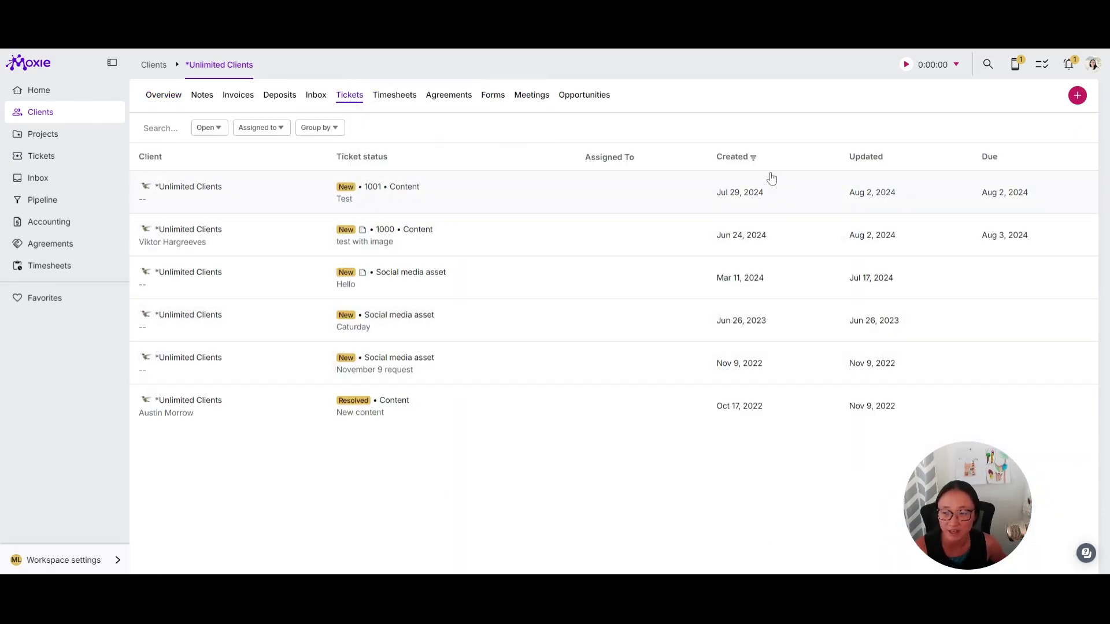
click(39, 165)
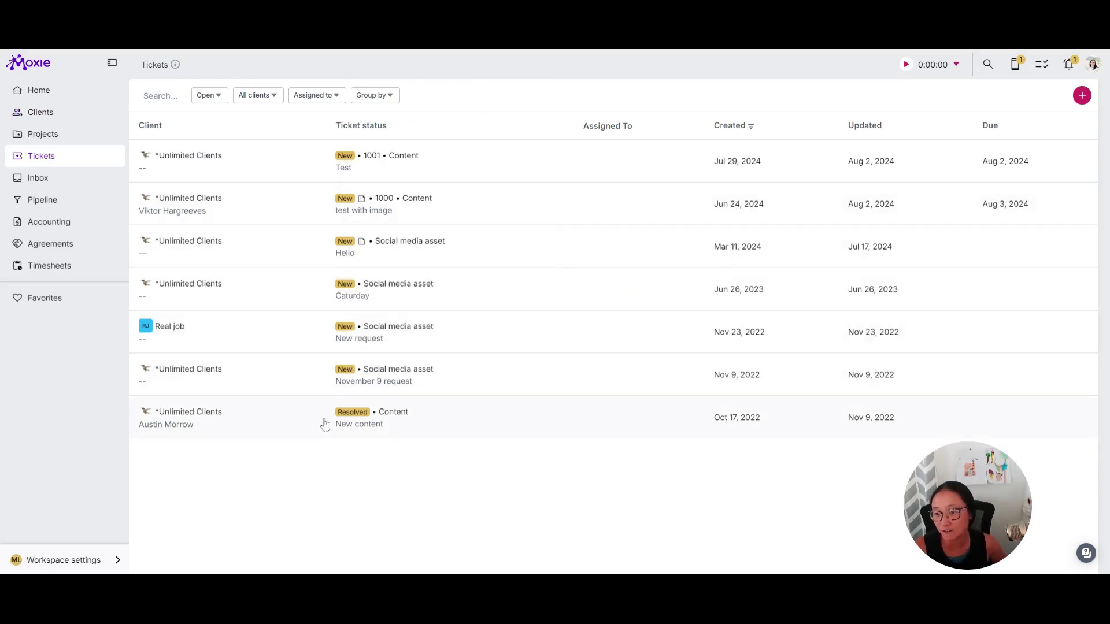
- Open ticket 1001 'Test' and review its Requester and Assigned to options without changing them
click(411, 169)
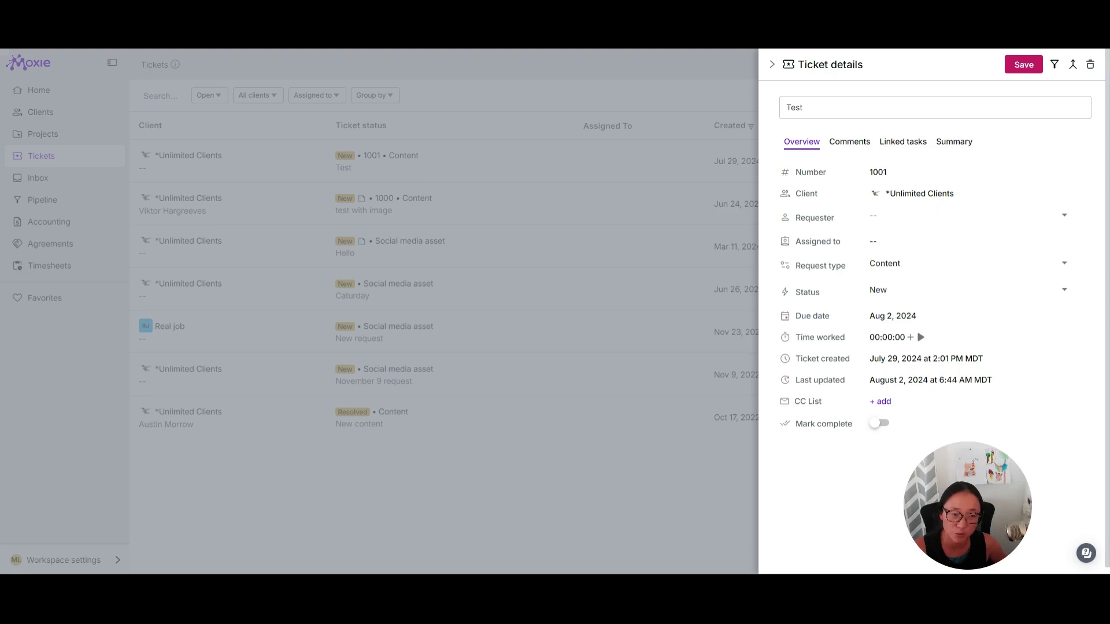
click(965, 217)
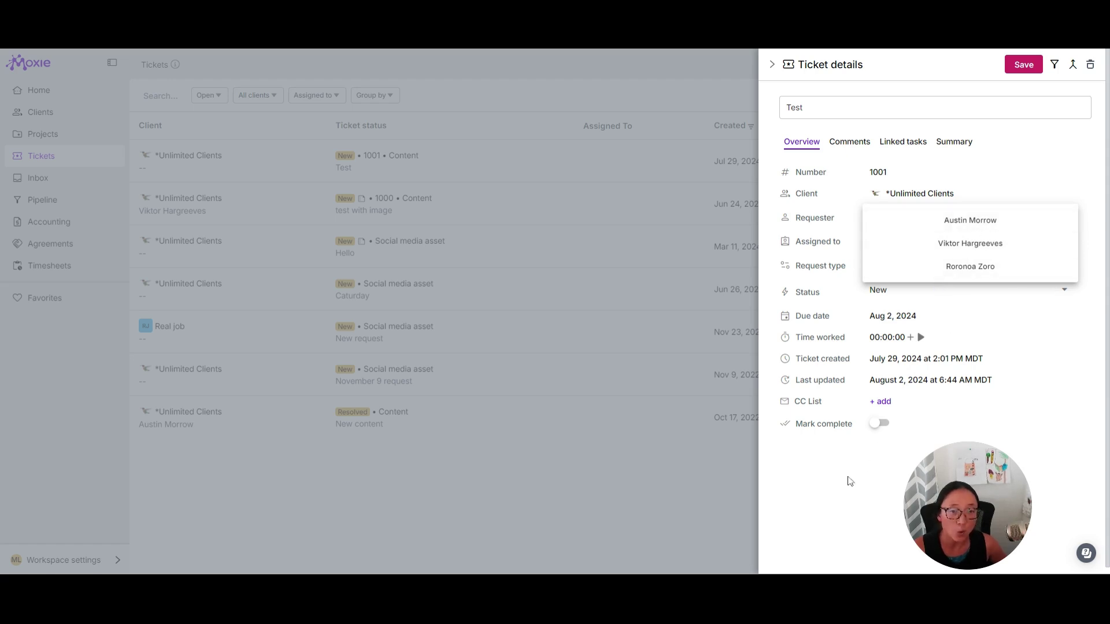
click(827, 499)
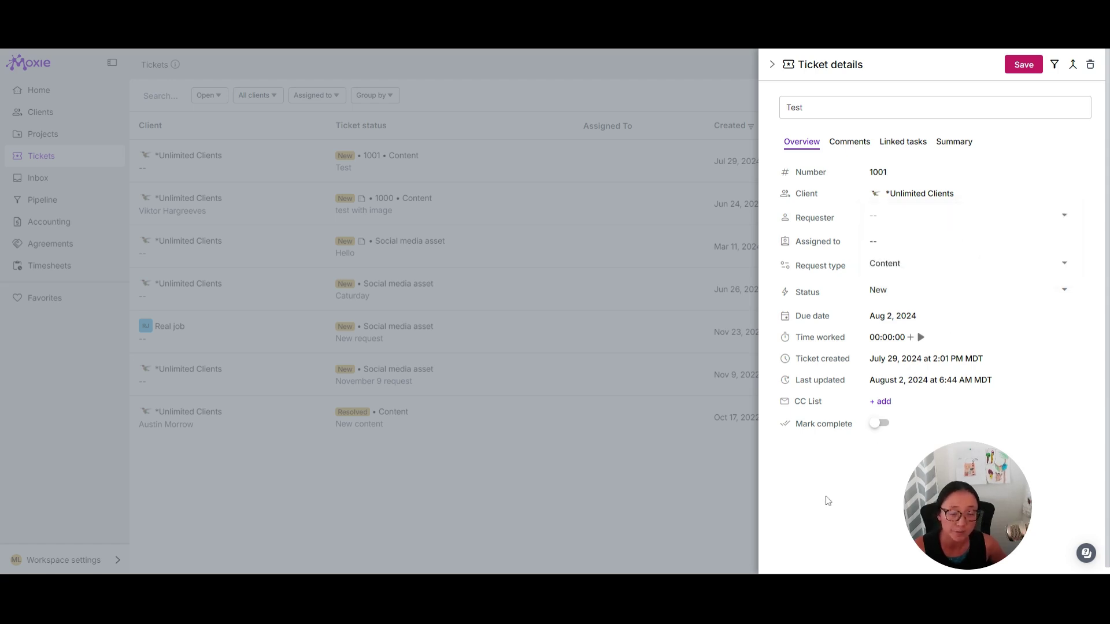
click(873, 241)
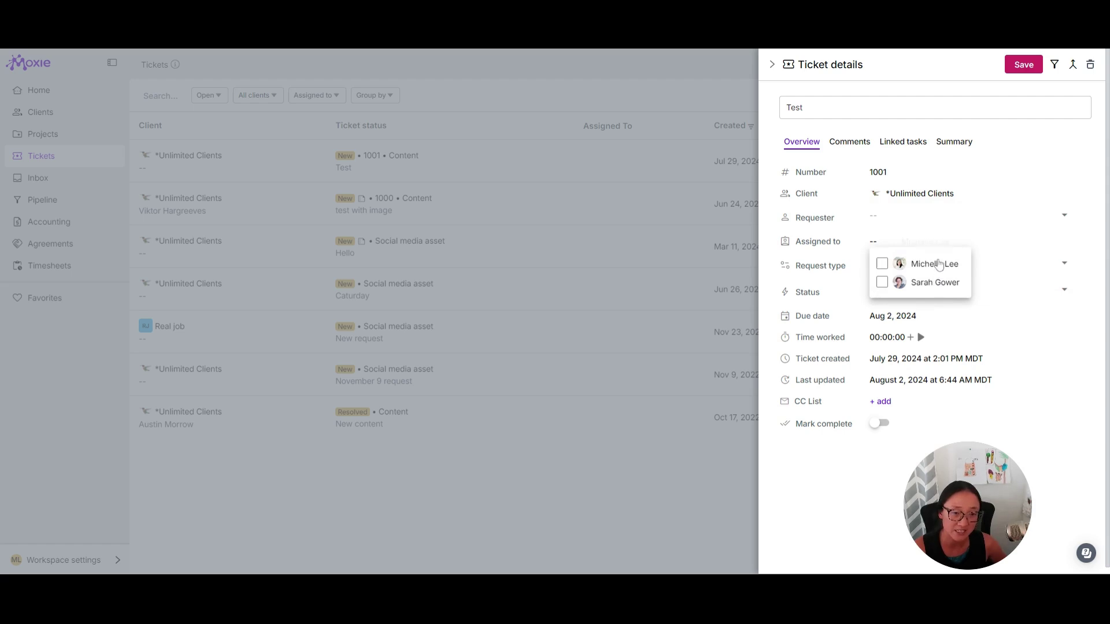
click(846, 530)
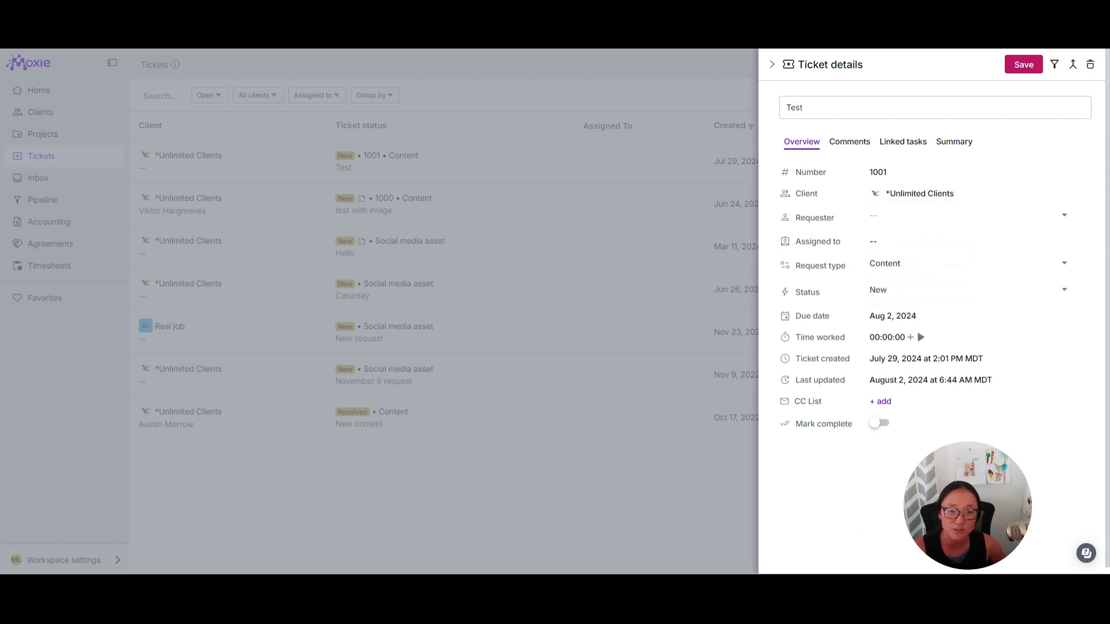
- Keep the request type as Content and change the ticket status from New to Open
click(869, 269)
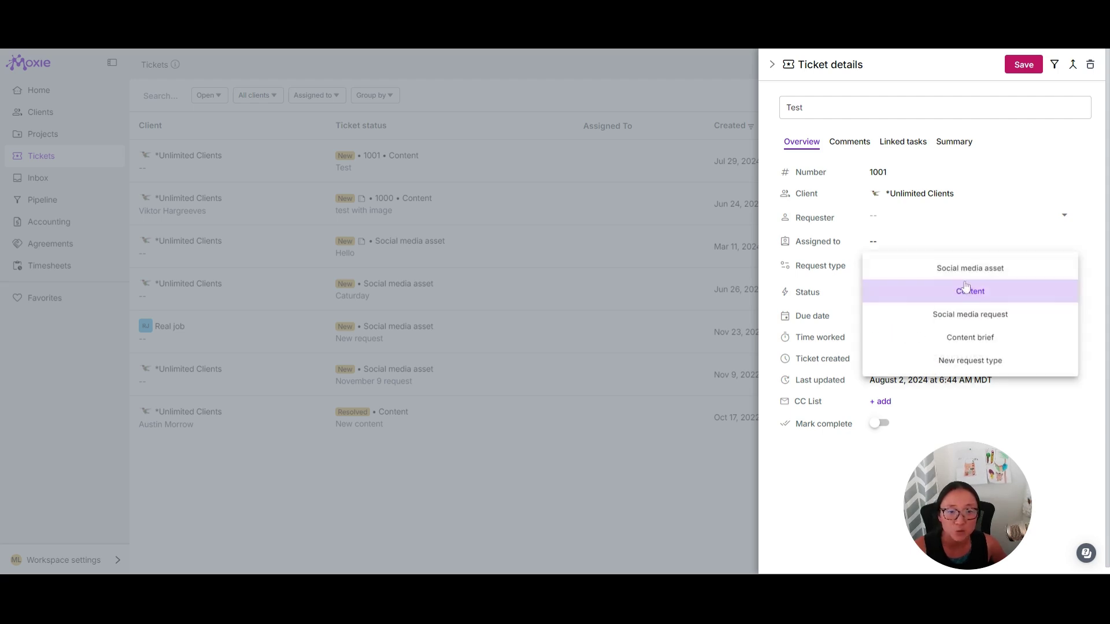
click(1001, 281)
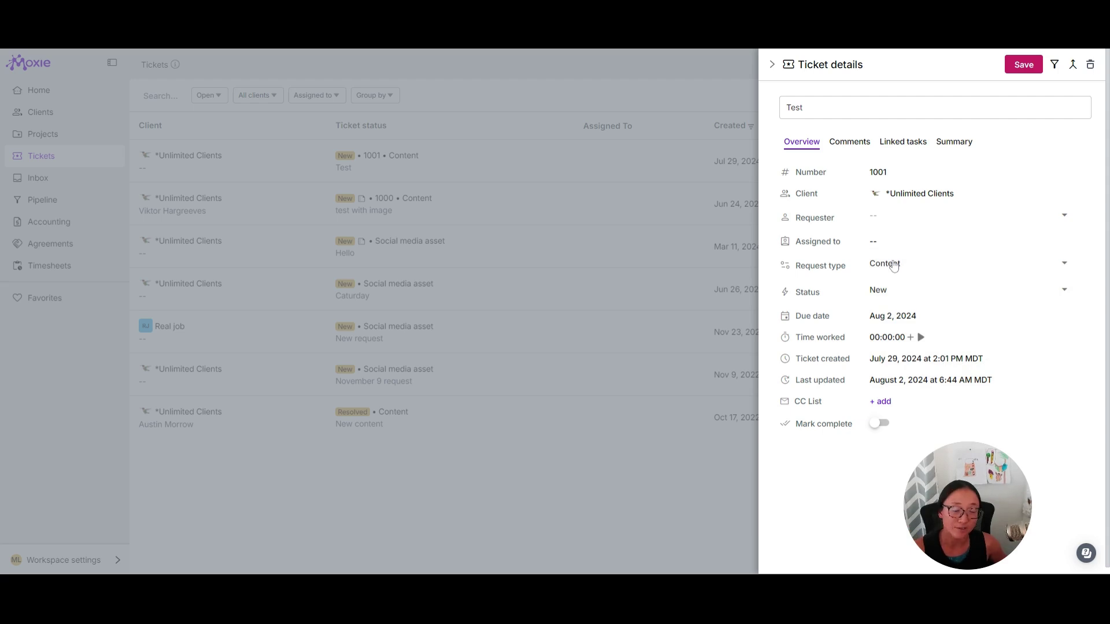
click(894, 266)
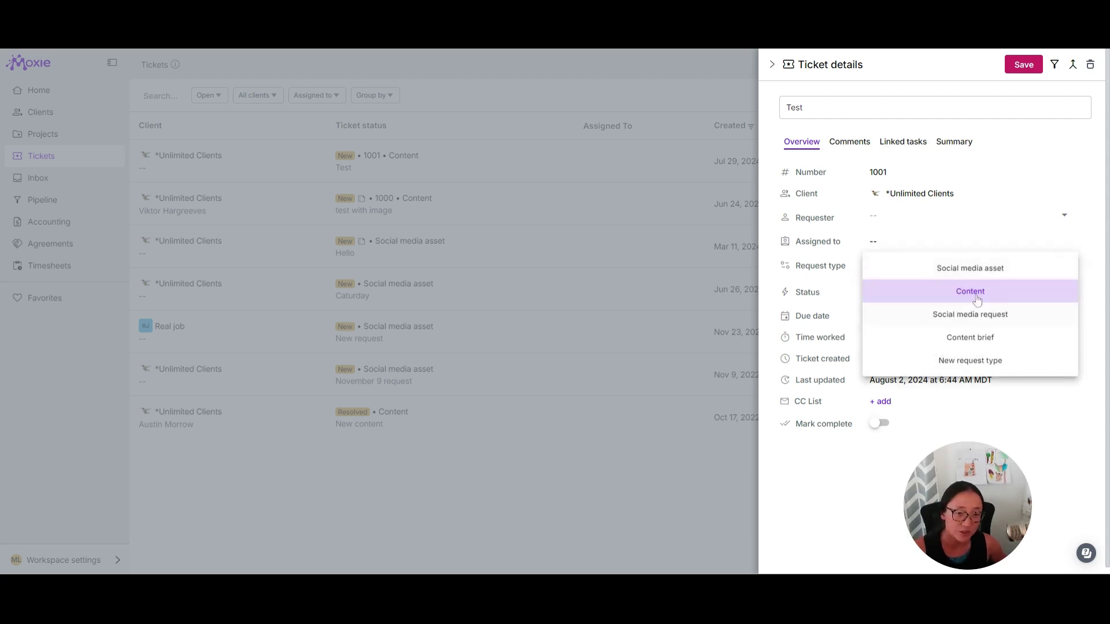
click(873, 489)
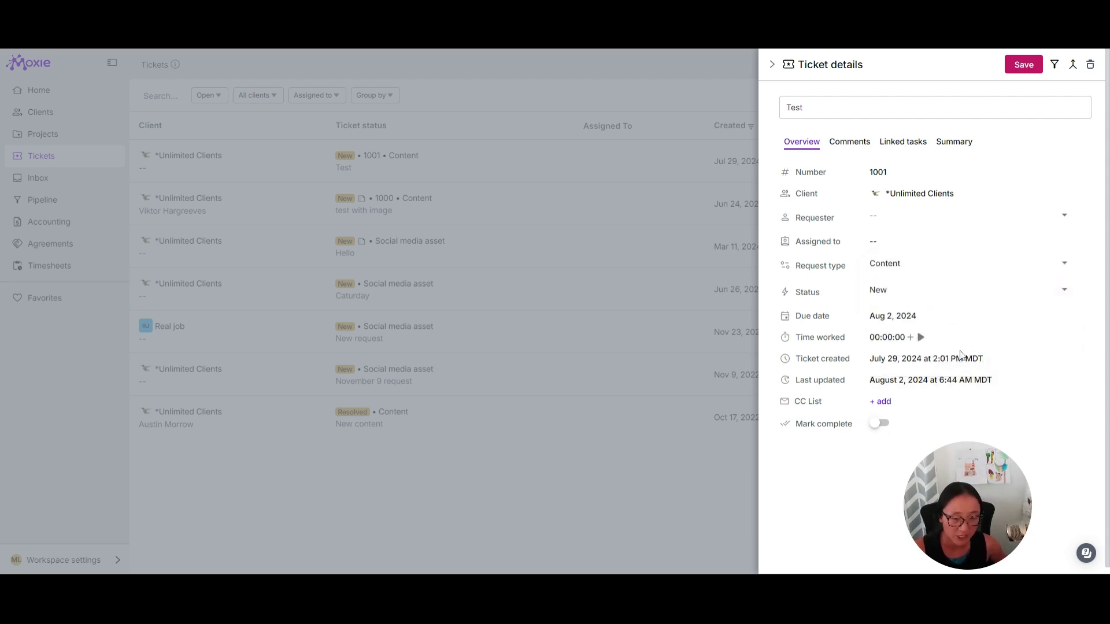
click(879, 292)
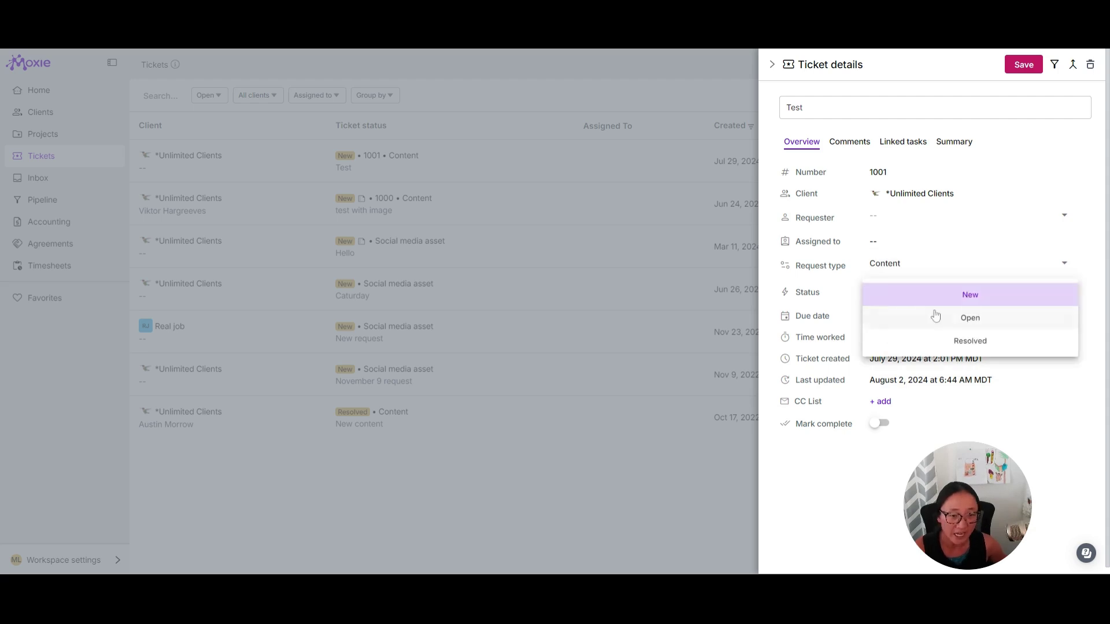
click(967, 319)
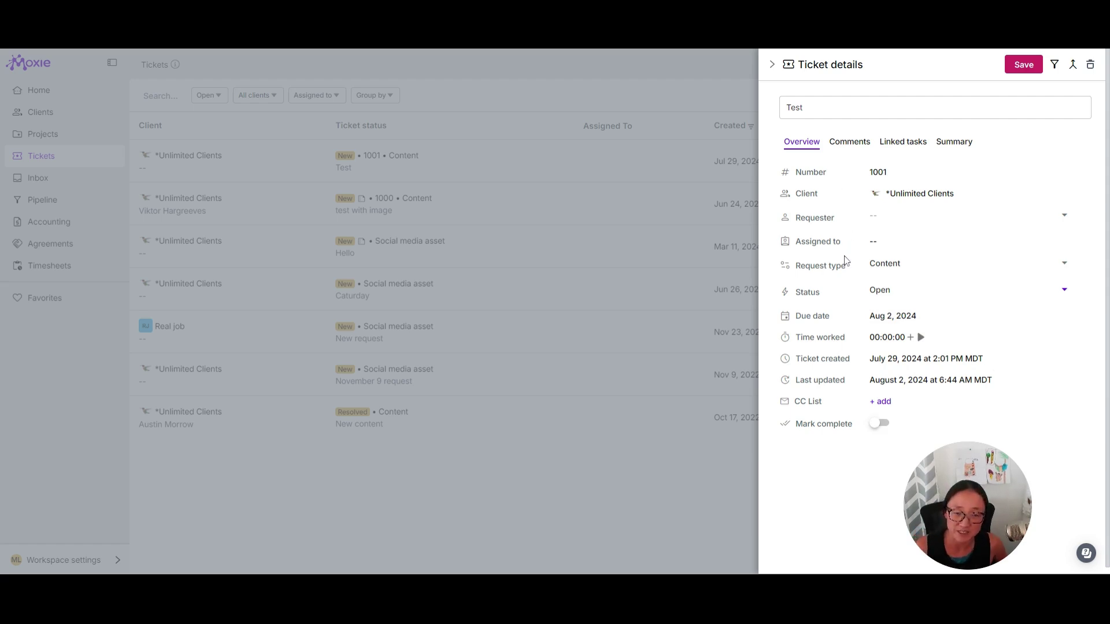
- In the ticket's comments, post a private comment beginning 'He'
click(854, 143)
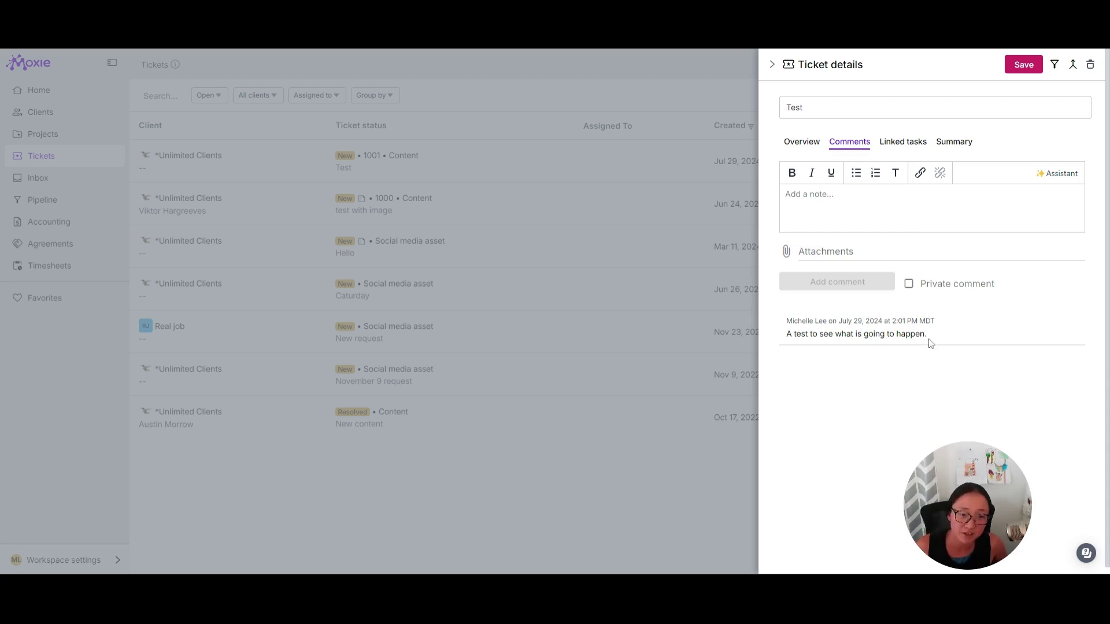
drag(930, 343, 772, 348)
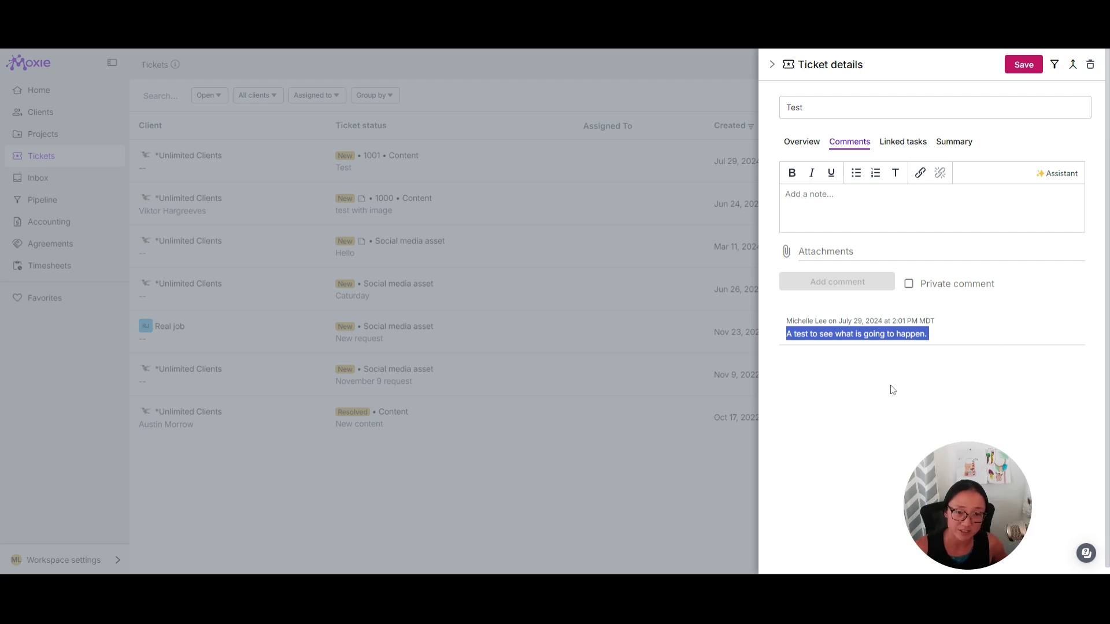
click(859, 410)
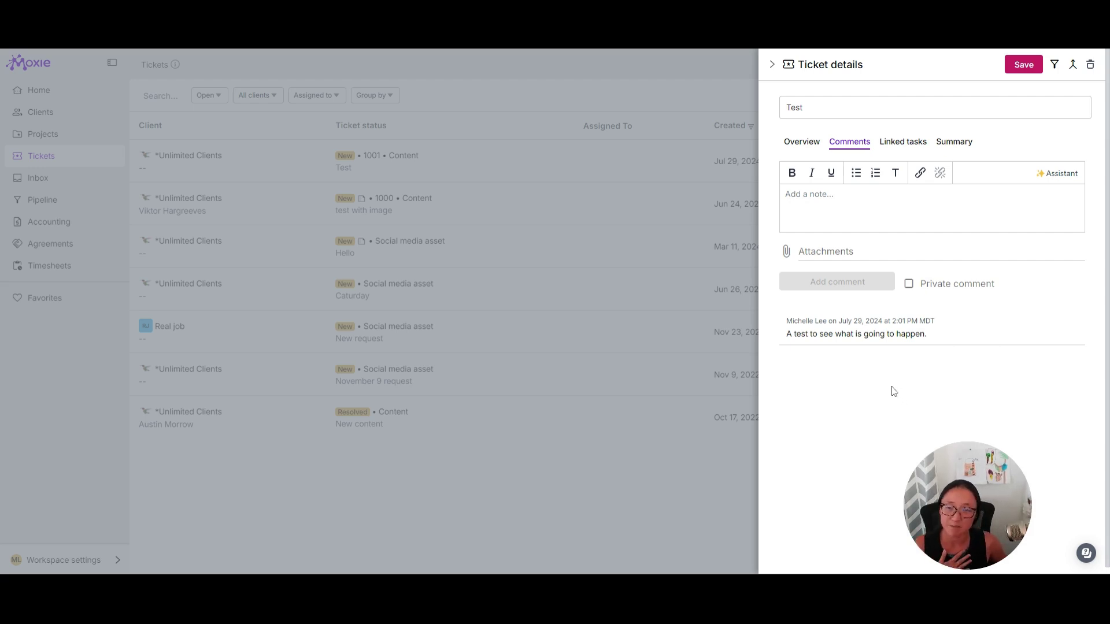
click(908, 283)
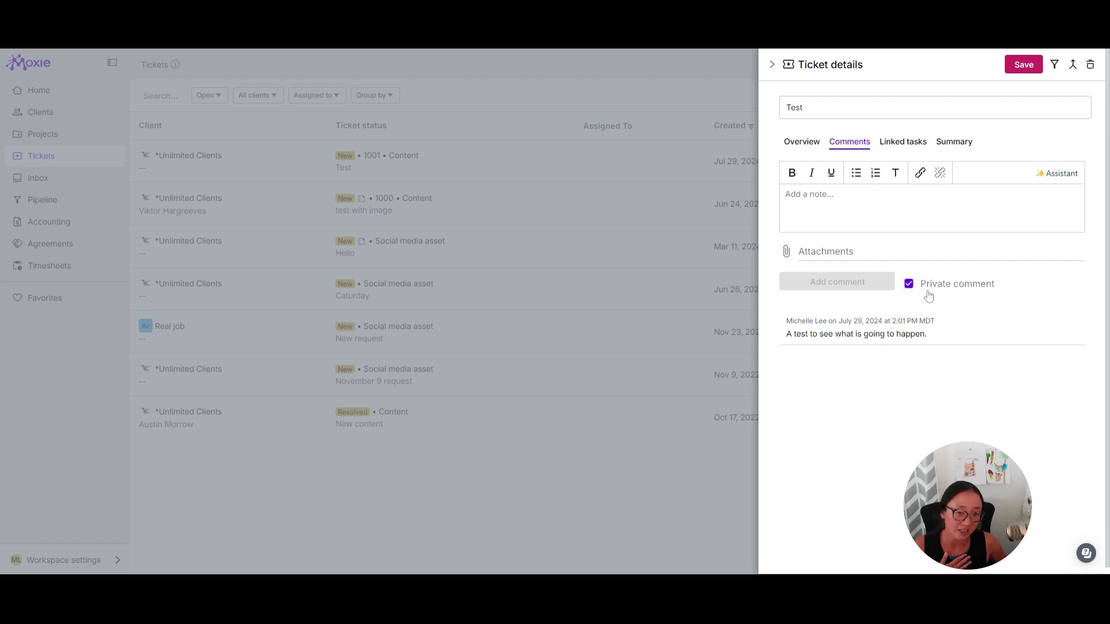
click(815, 177)
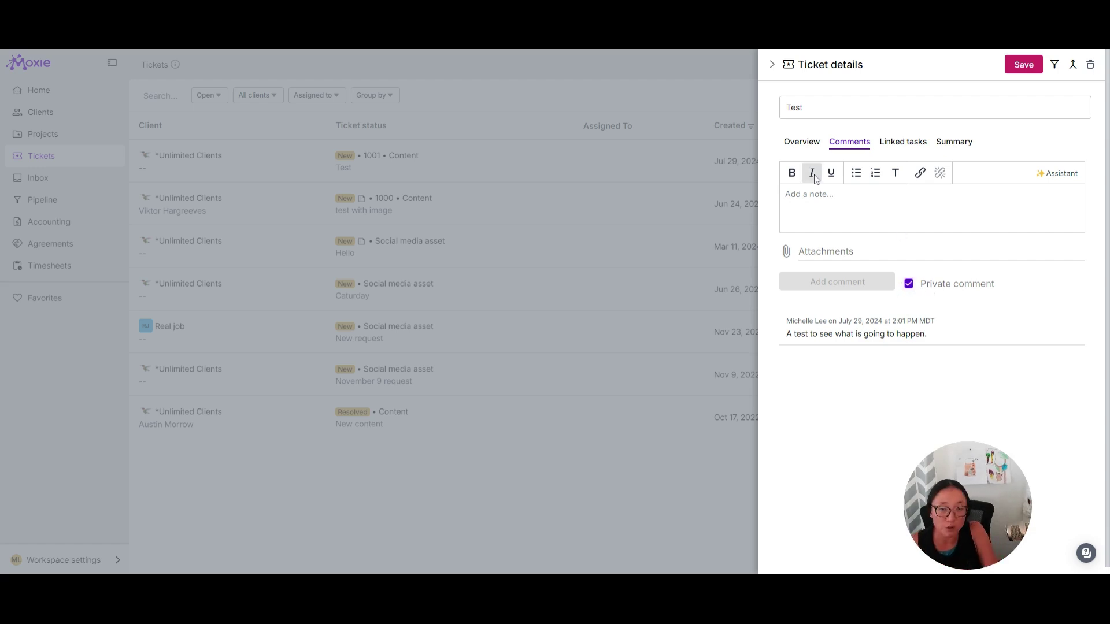
text(Here's a private comment.)
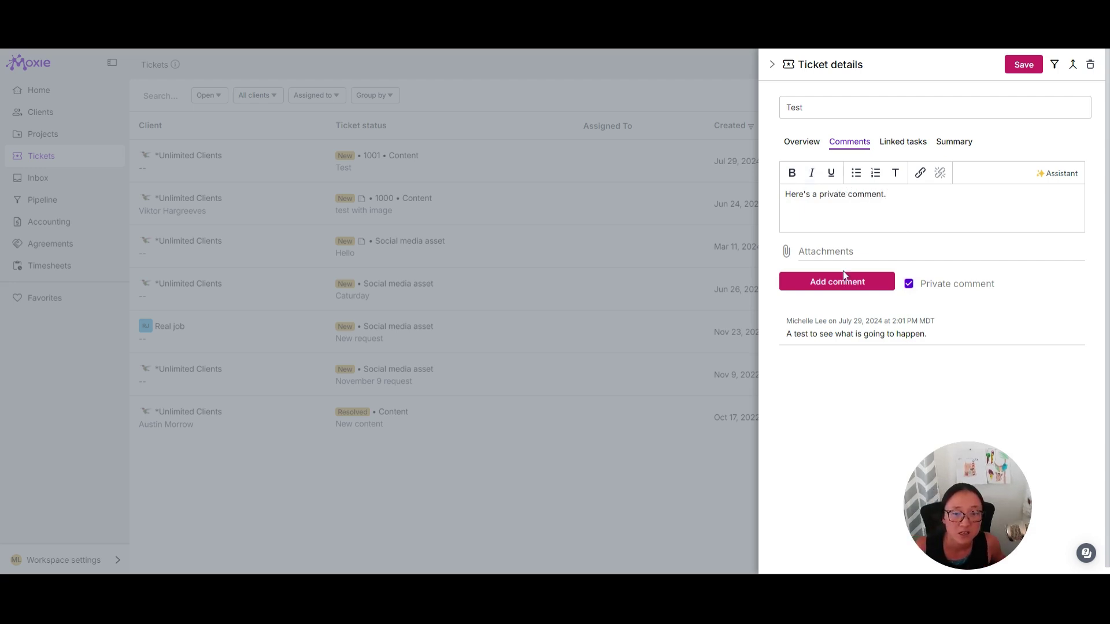
click(837, 281)
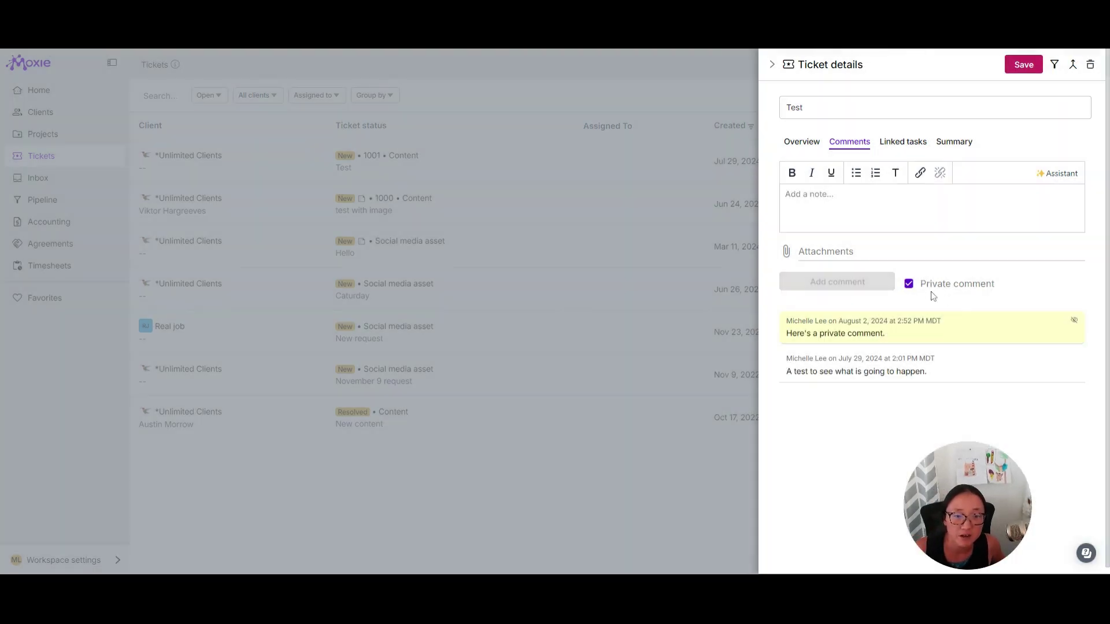
- Post the public comment 'Here's a public commen' and view the empty Linked tasks list
click(911, 287)
text(H)
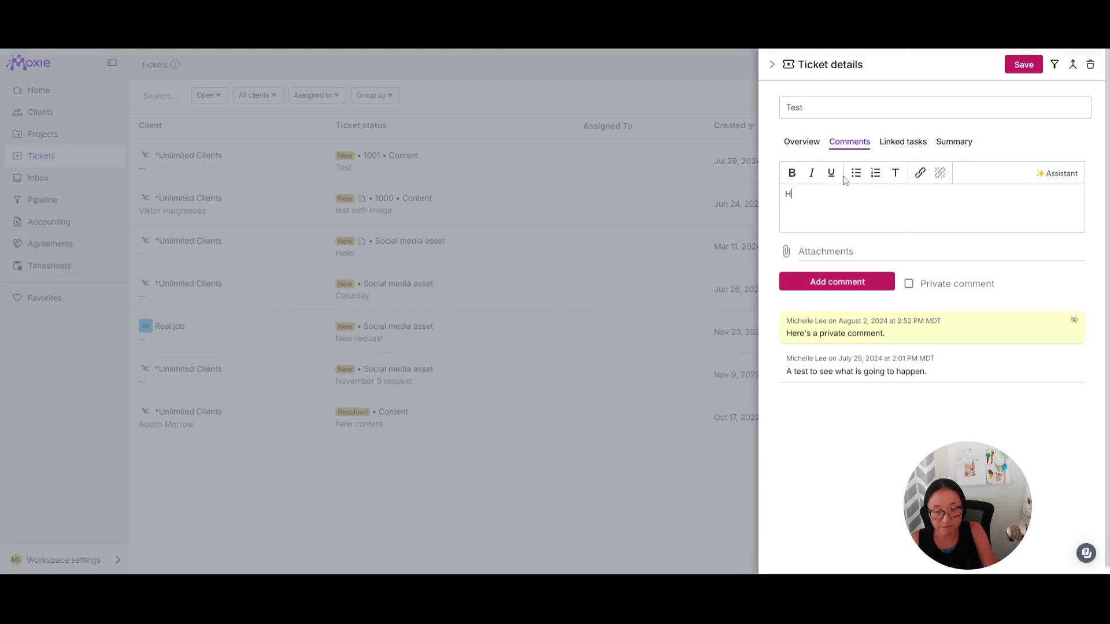
text(ere's a public comment.)
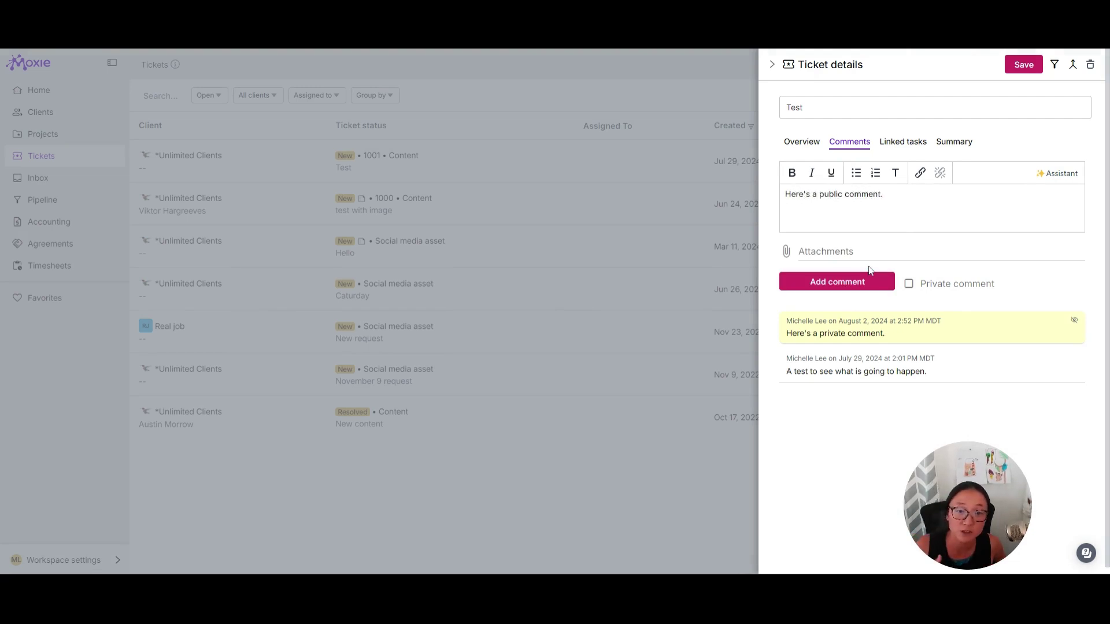
click(863, 280)
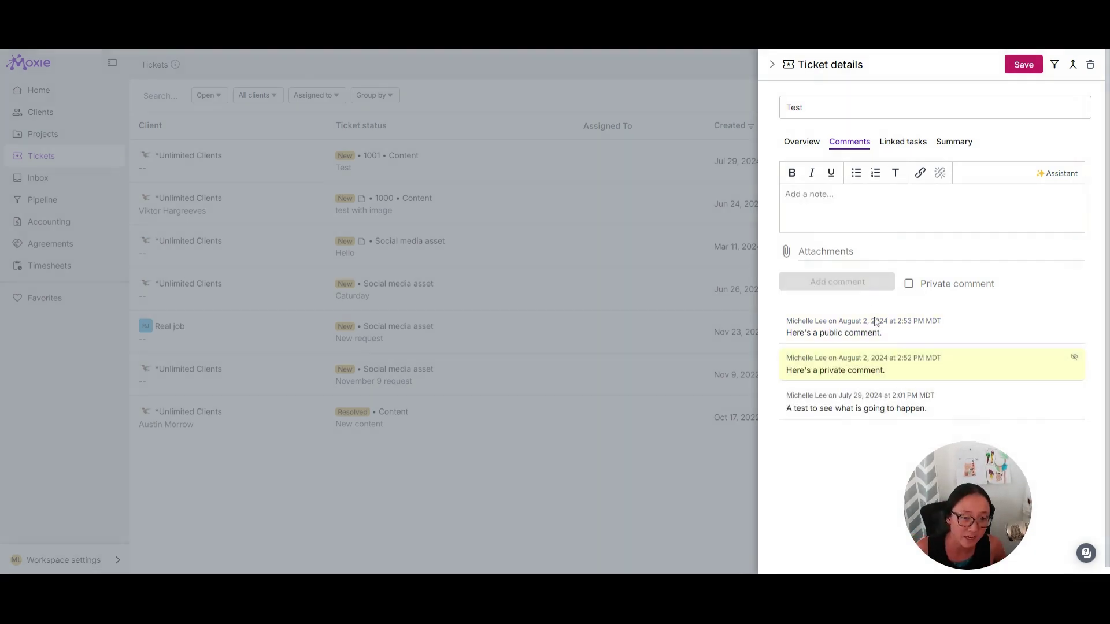
click(913, 145)
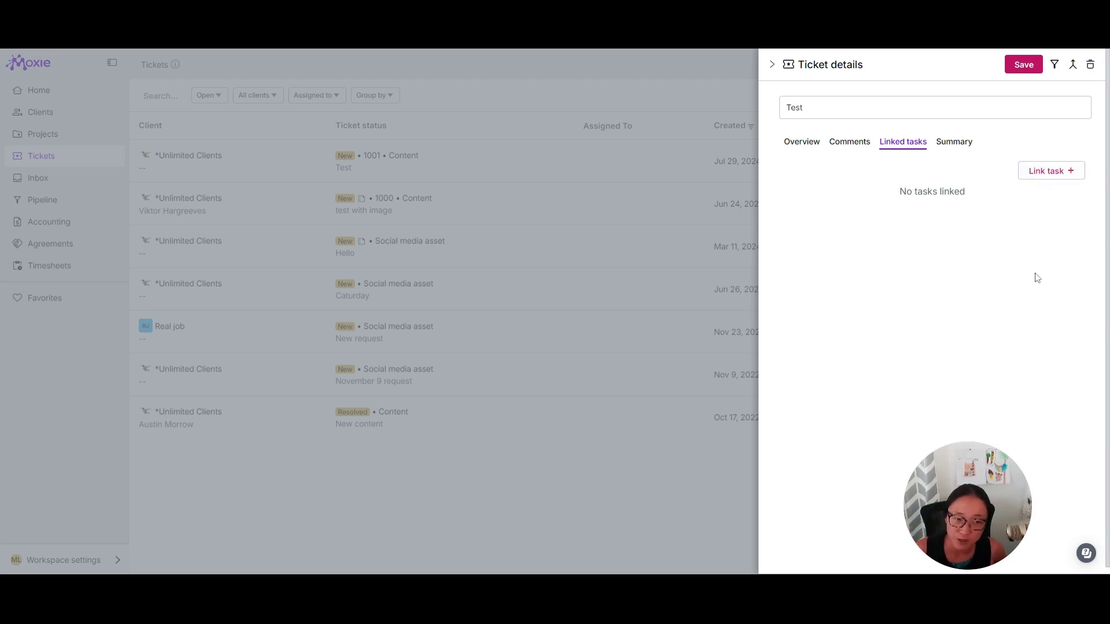
- Cancel linking a task, then generate an AI Support Ticket Summary for ticket 1001
click(1059, 172)
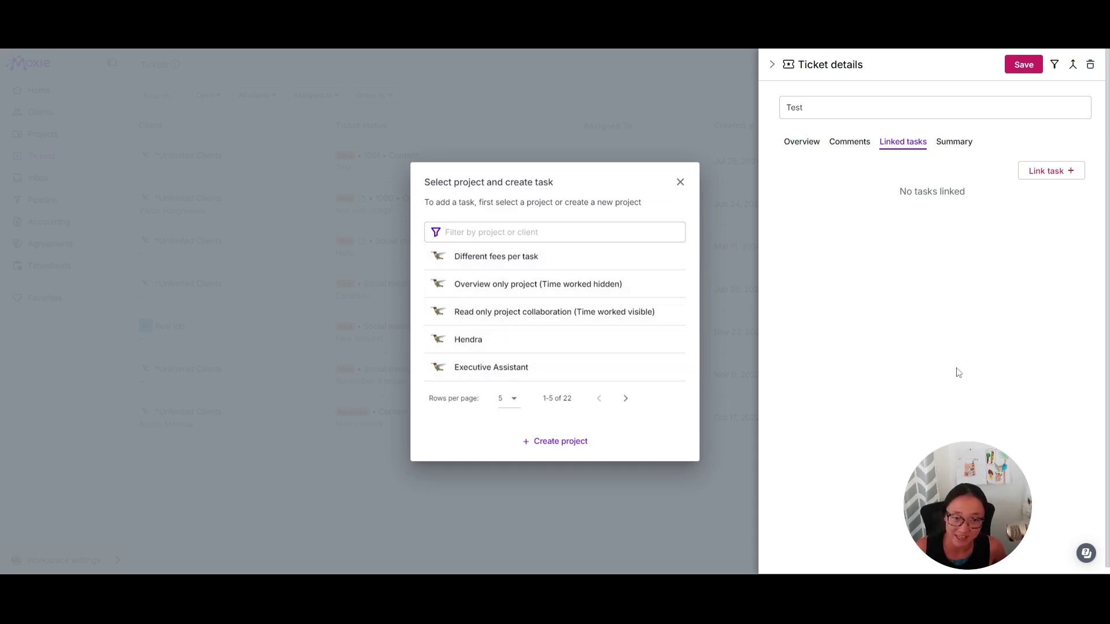
click(681, 183)
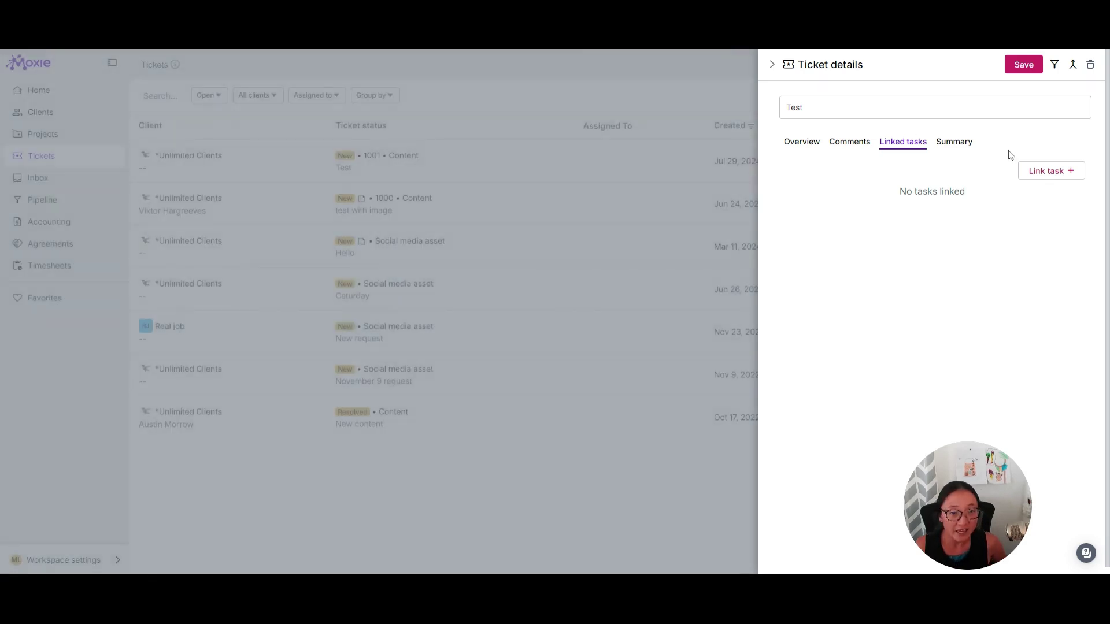
click(954, 142)
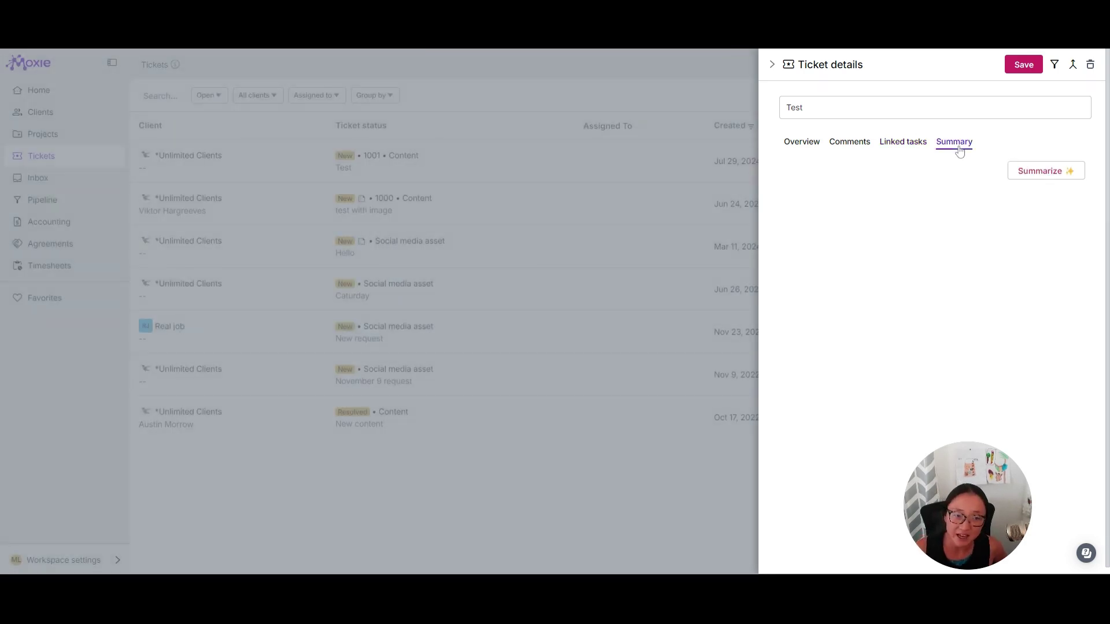
click(1050, 170)
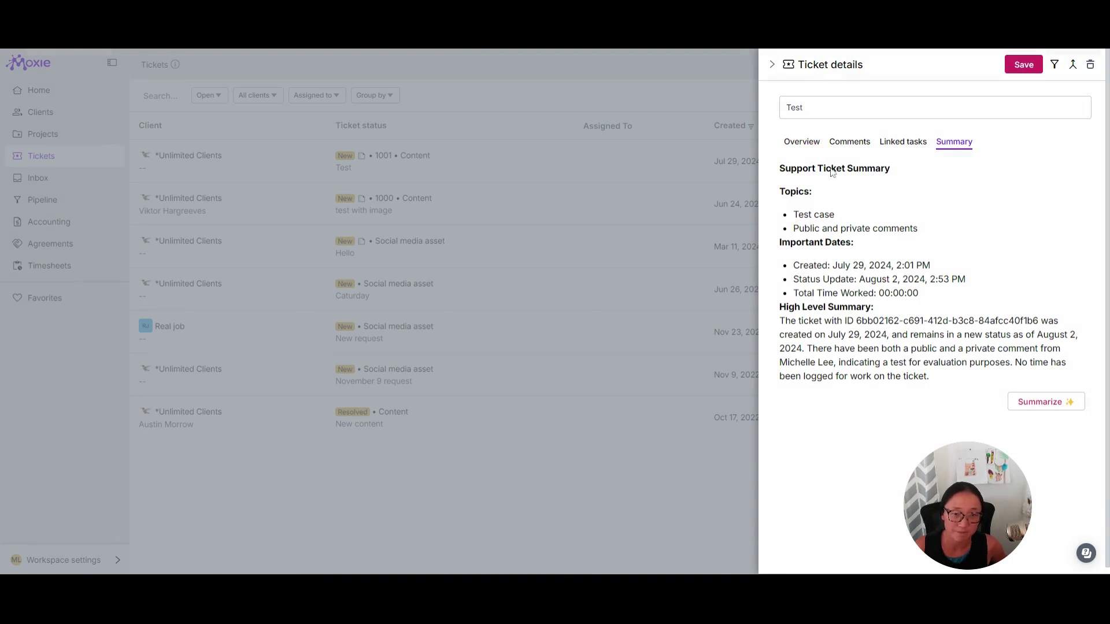
click(804, 145)
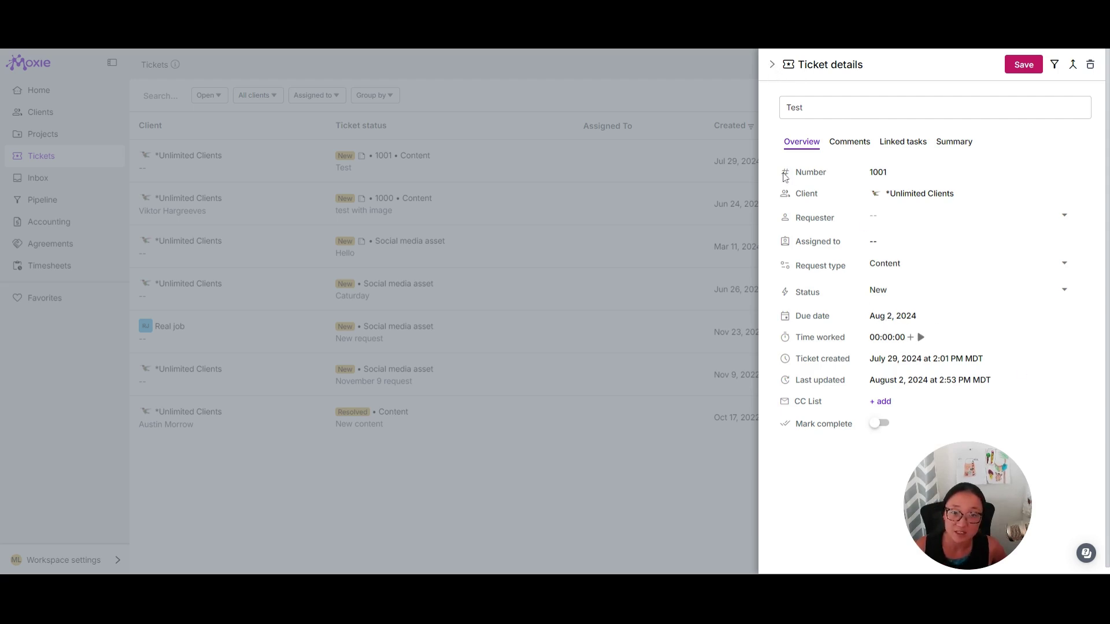
- Change ticket 1001 Test's due date to Aug 3, 2024 and save it
click(772, 64)
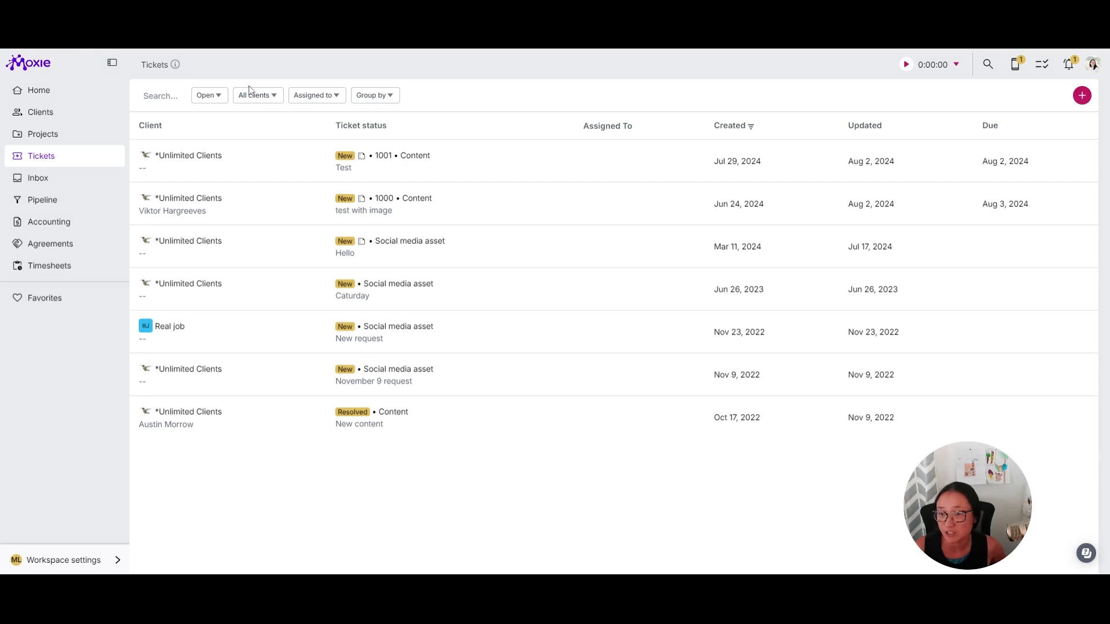
click(52, 94)
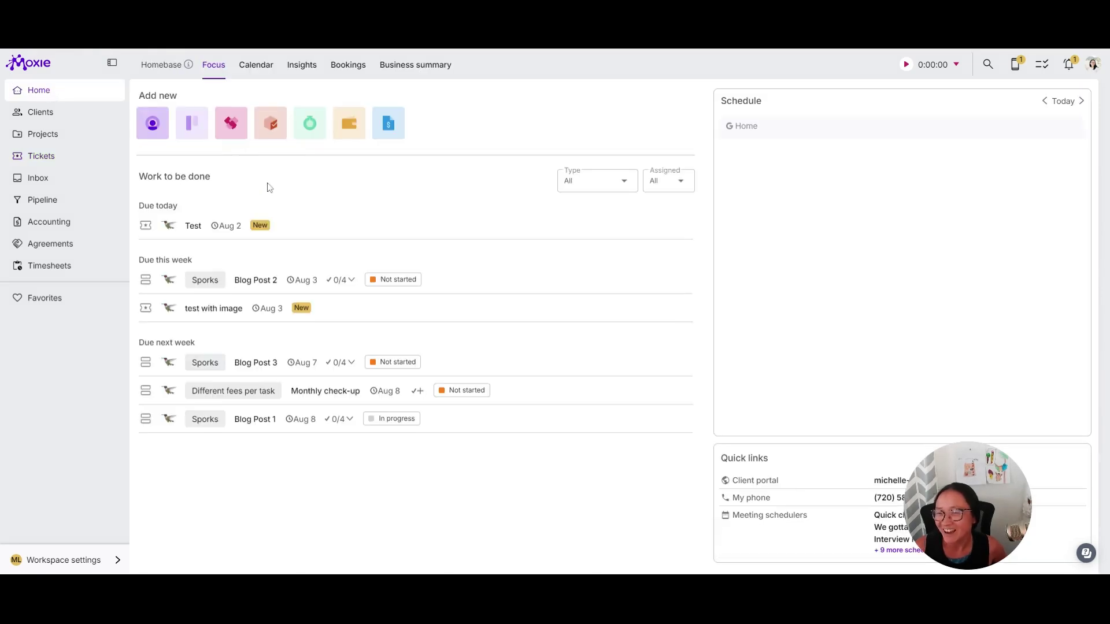
click(39, 155)
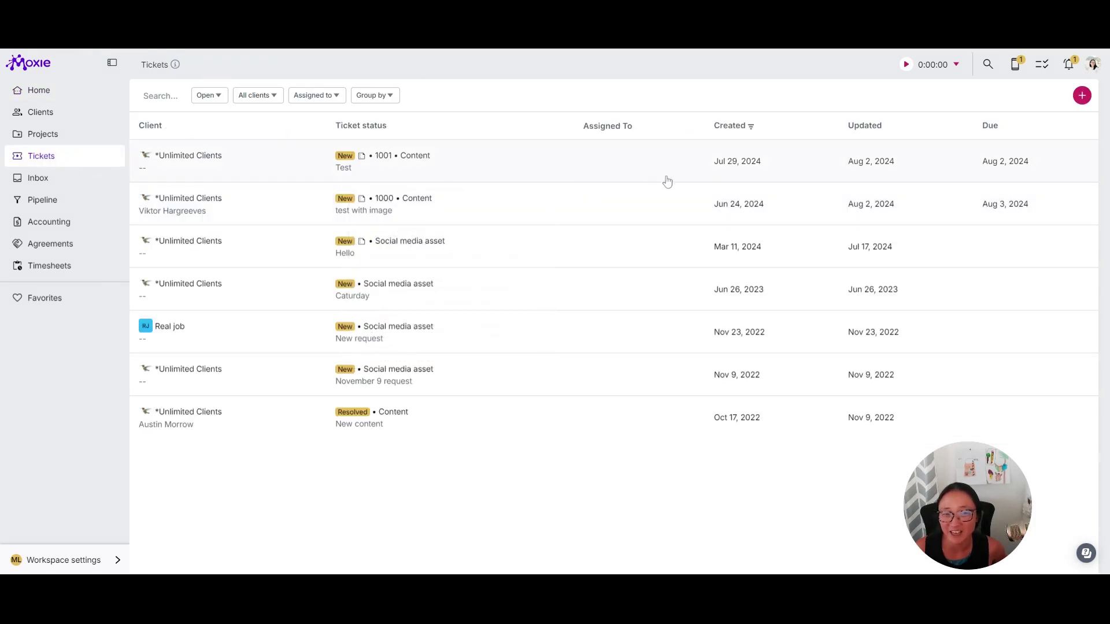
click(517, 169)
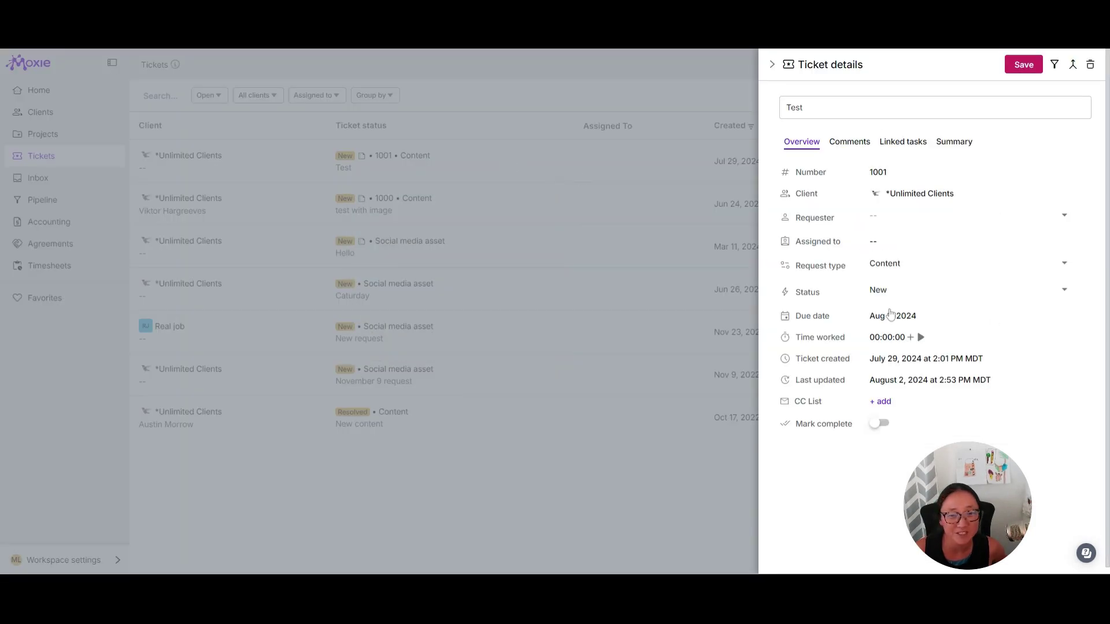
click(892, 317)
click(992, 380)
click(1023, 65)
- Confirm on the Home overview that the Test ticket appears under Due this week
click(40, 93)
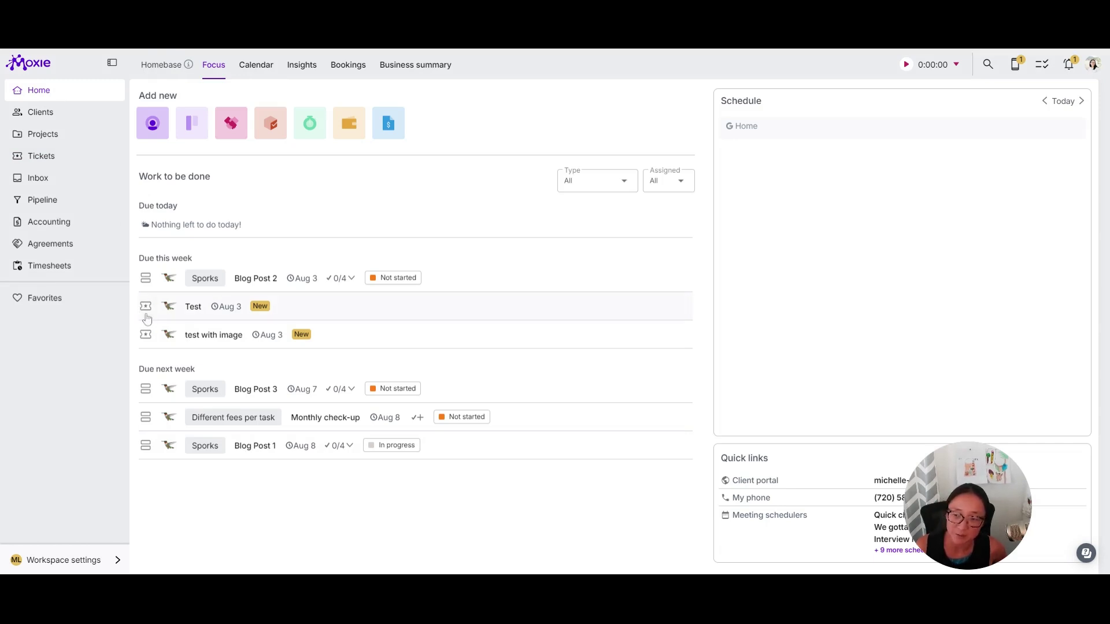
click(189, 314)
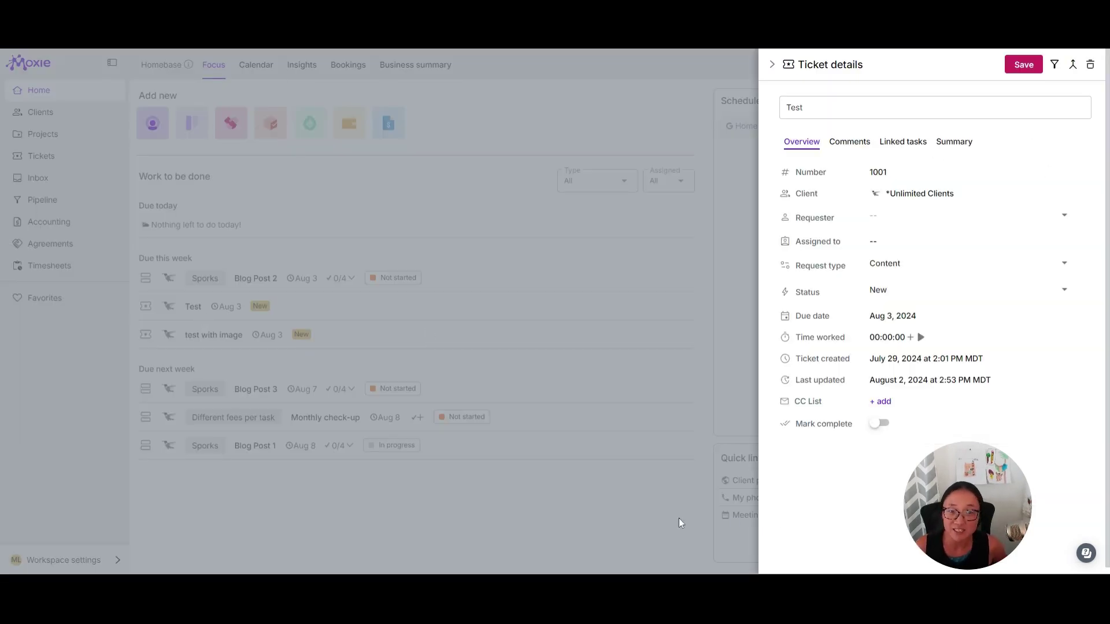
click(679, 516)
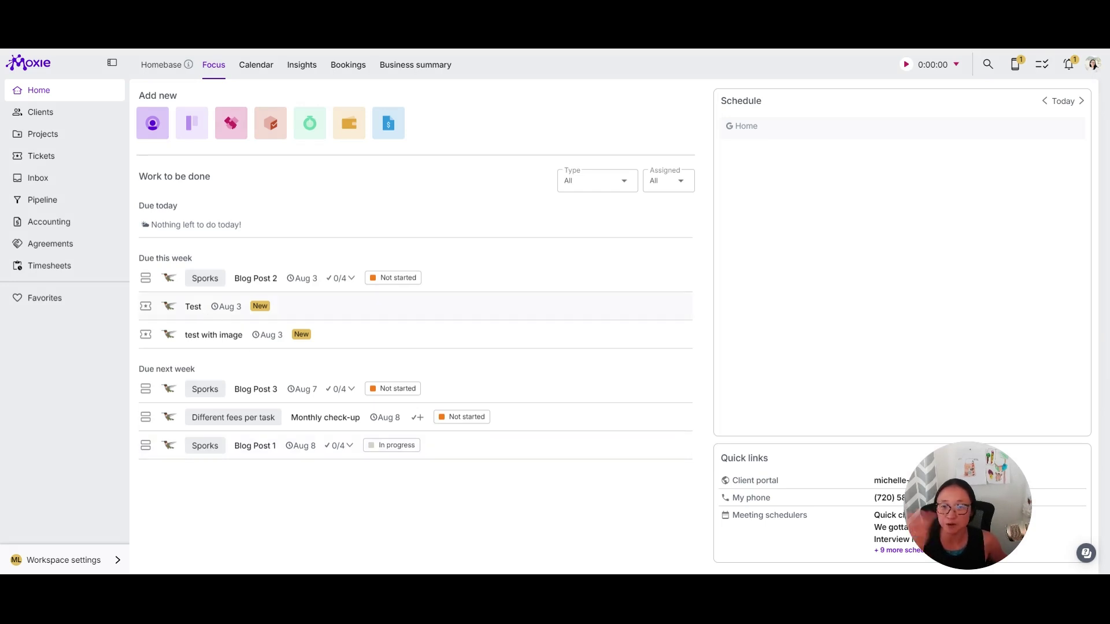
- Open Client portal settings, check the default Enabled features, and view the per-client Permissions list
click(80, 561)
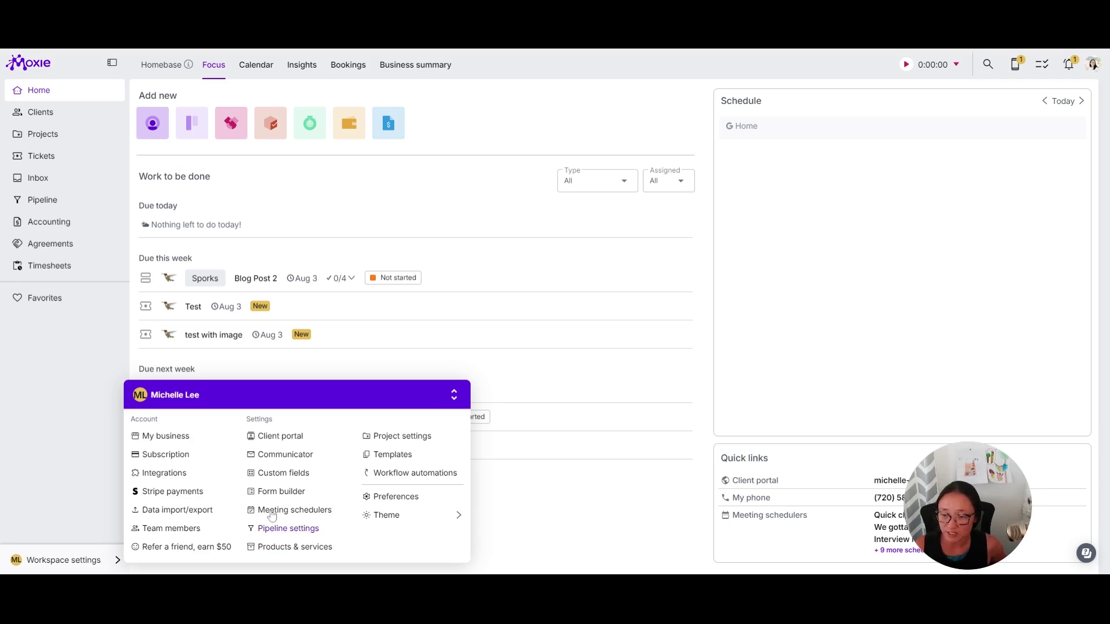
click(266, 437)
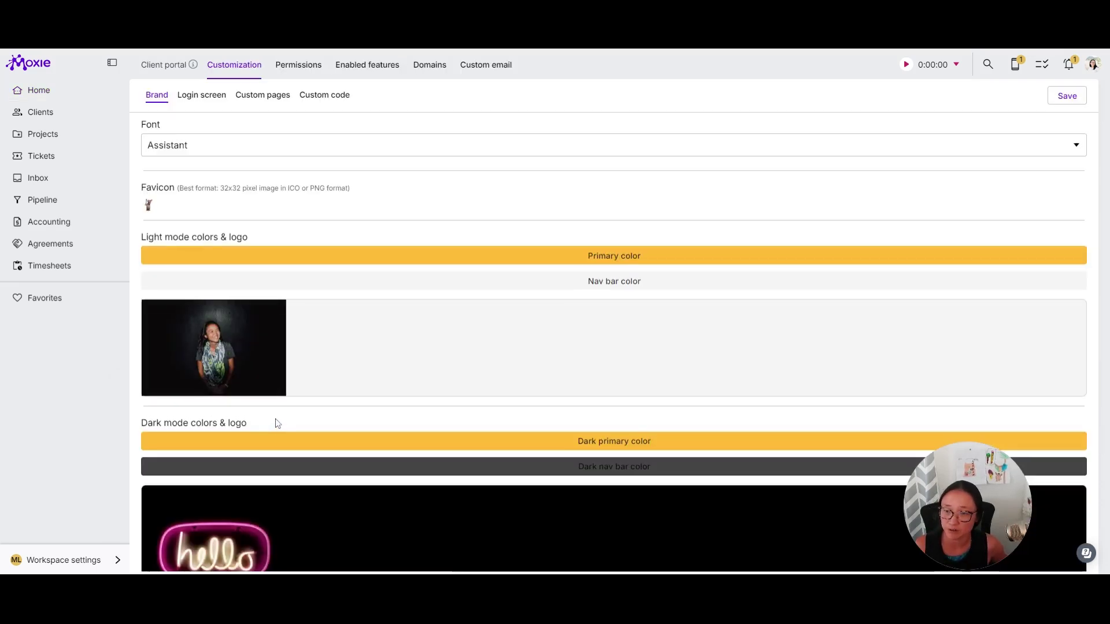
click(311, 65)
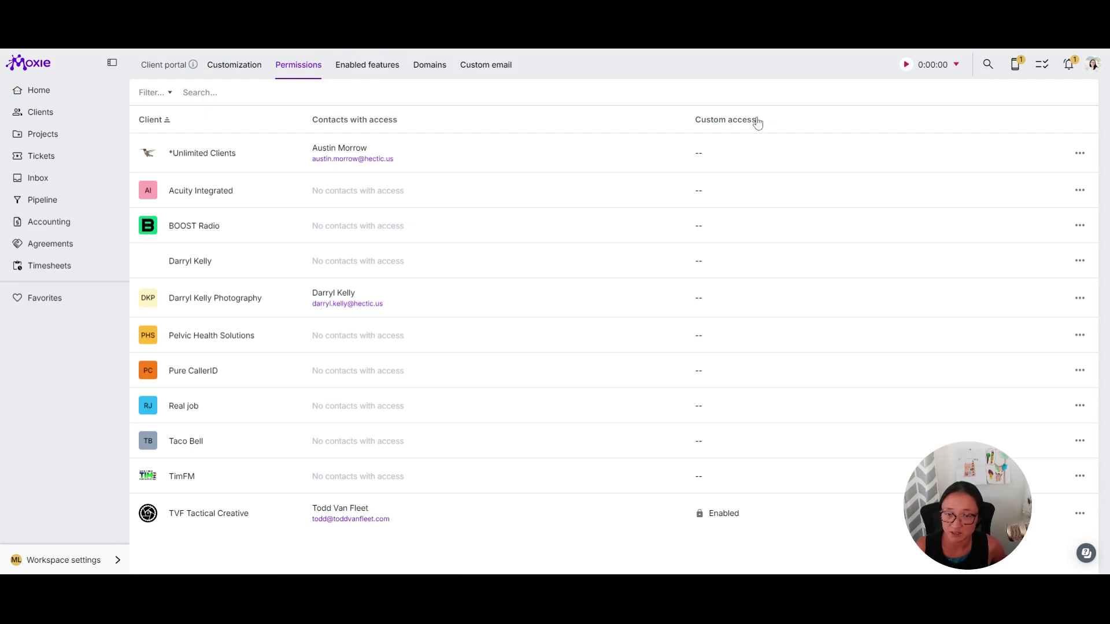
click(366, 67)
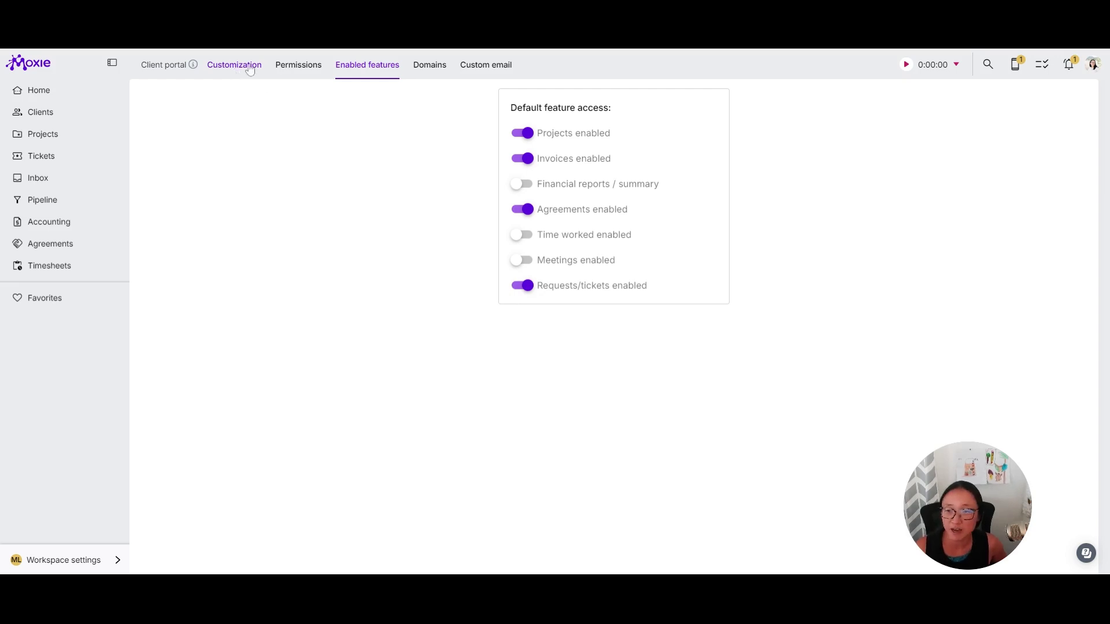
click(298, 65)
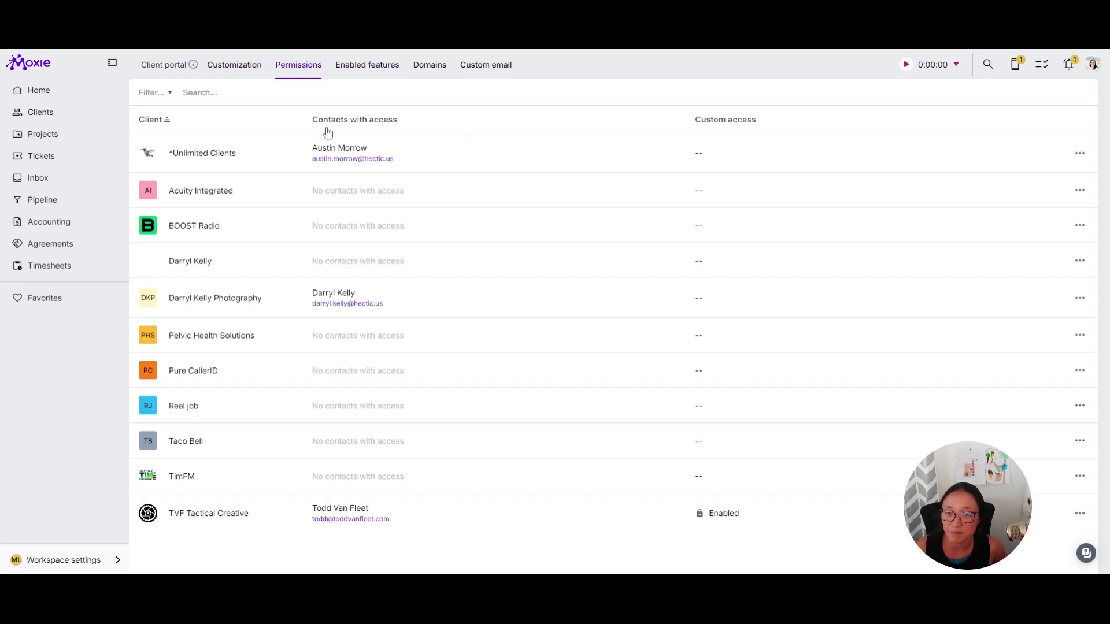
- Inspect *Unlimited Clients' custom feature access and close it without saving
click(700, 158)
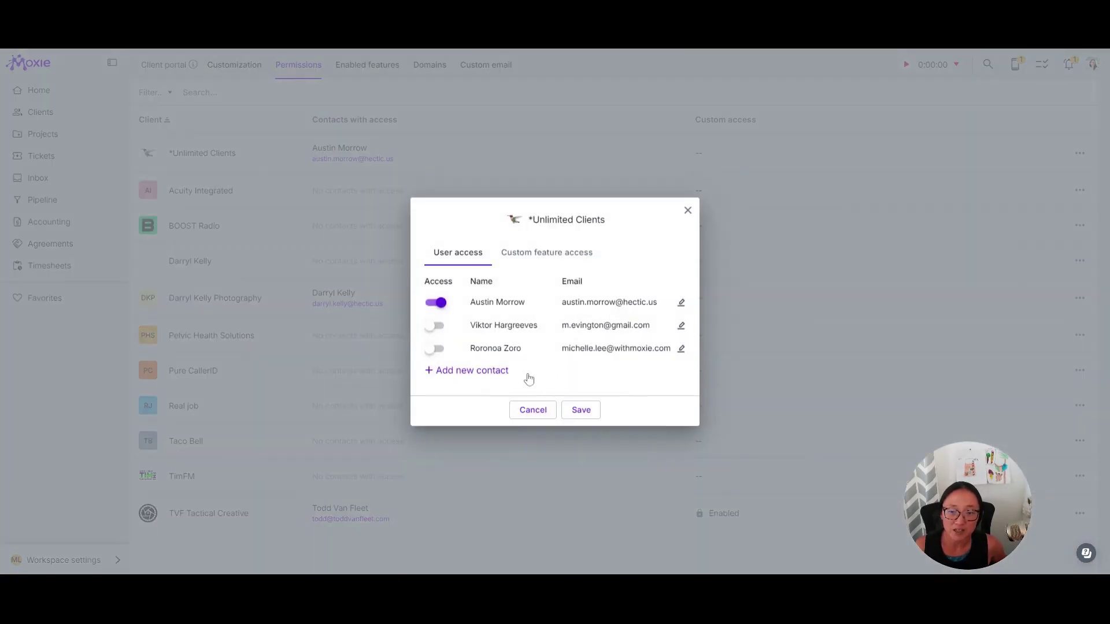
click(546, 255)
click(497, 344)
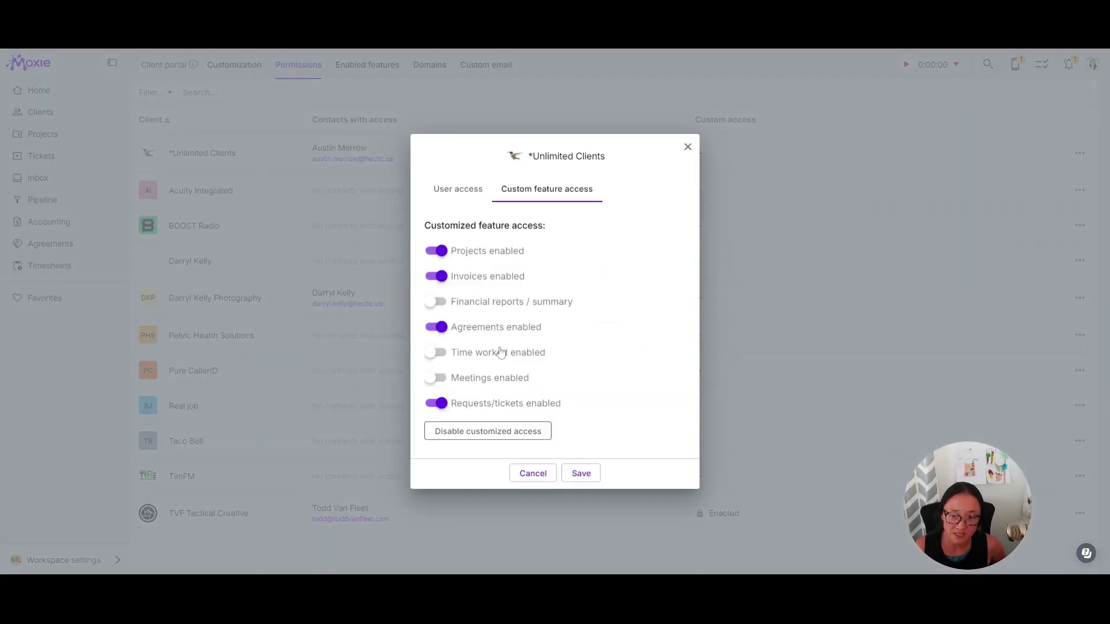
click(688, 147)
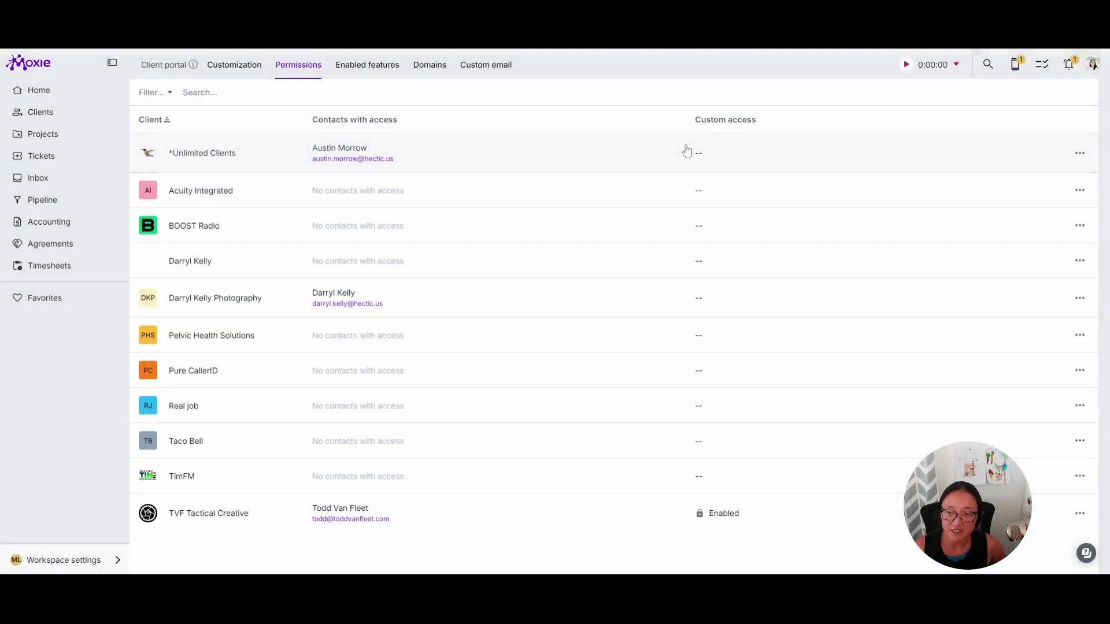
- Customize the photography client's portal access with Requests/tickets turned off, and save
click(699, 300)
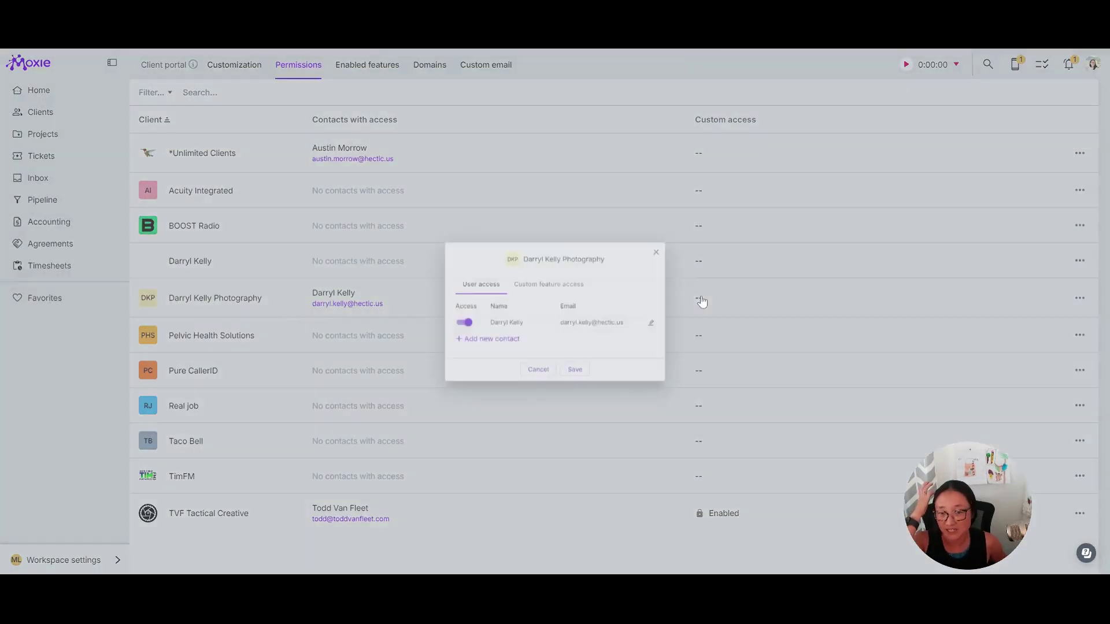
click(570, 276)
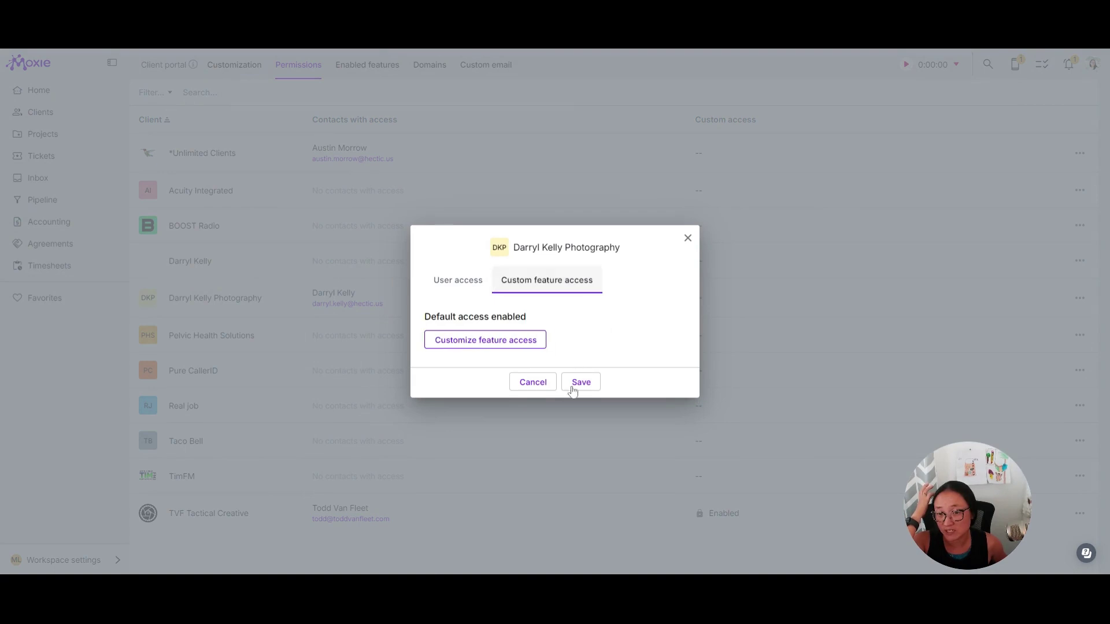
click(512, 346)
click(455, 406)
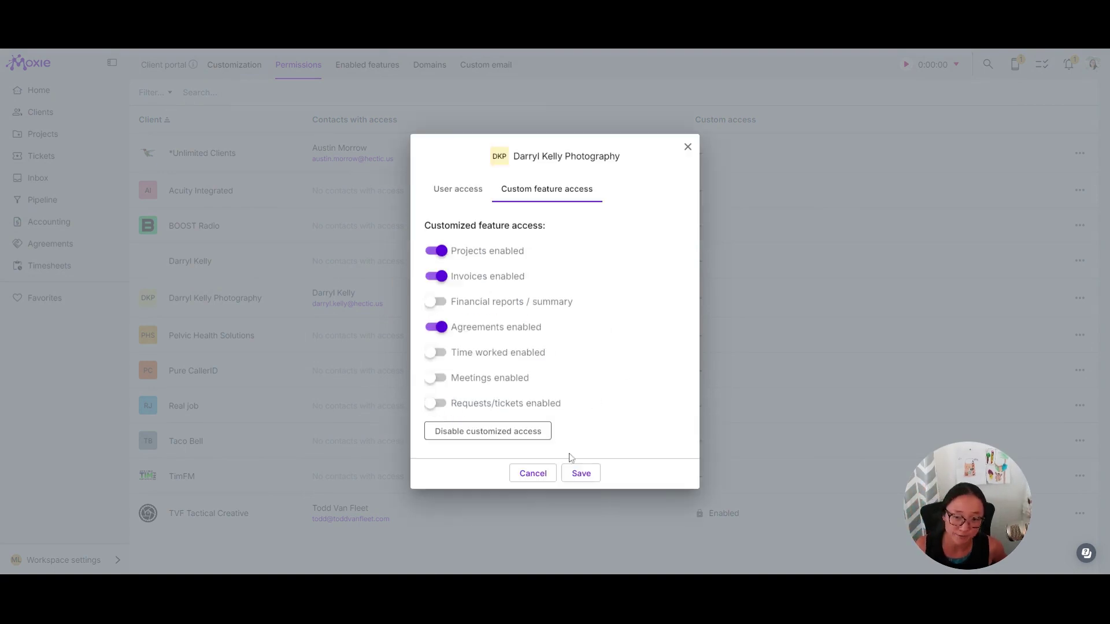
click(580, 473)
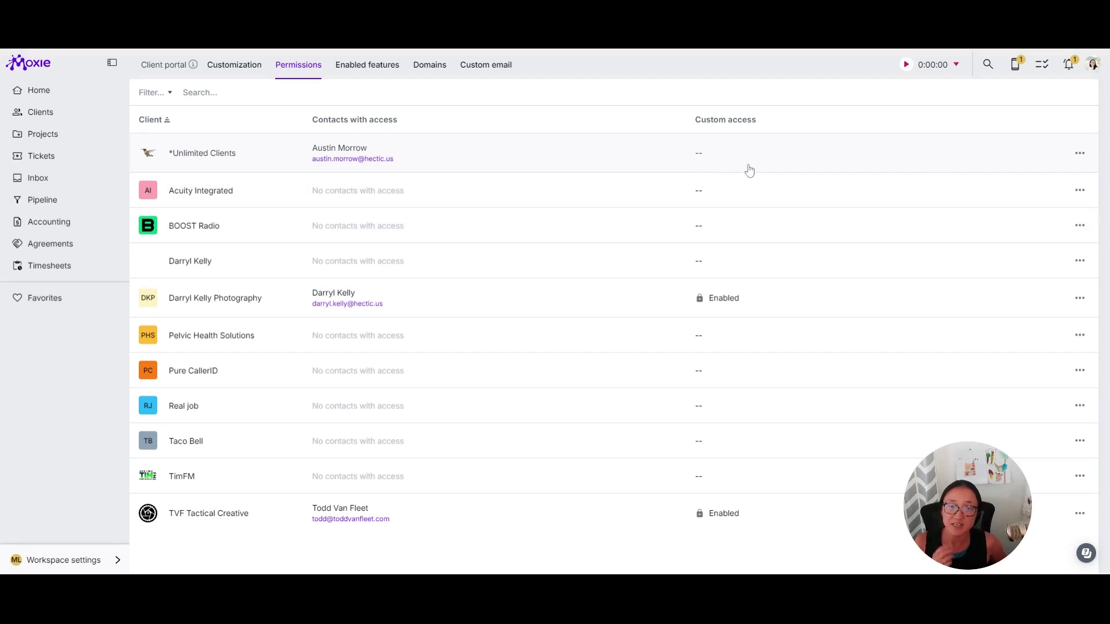
- Recheck *Unlimited Clients' access and the default Enabled features, then return to Permissions
click(692, 159)
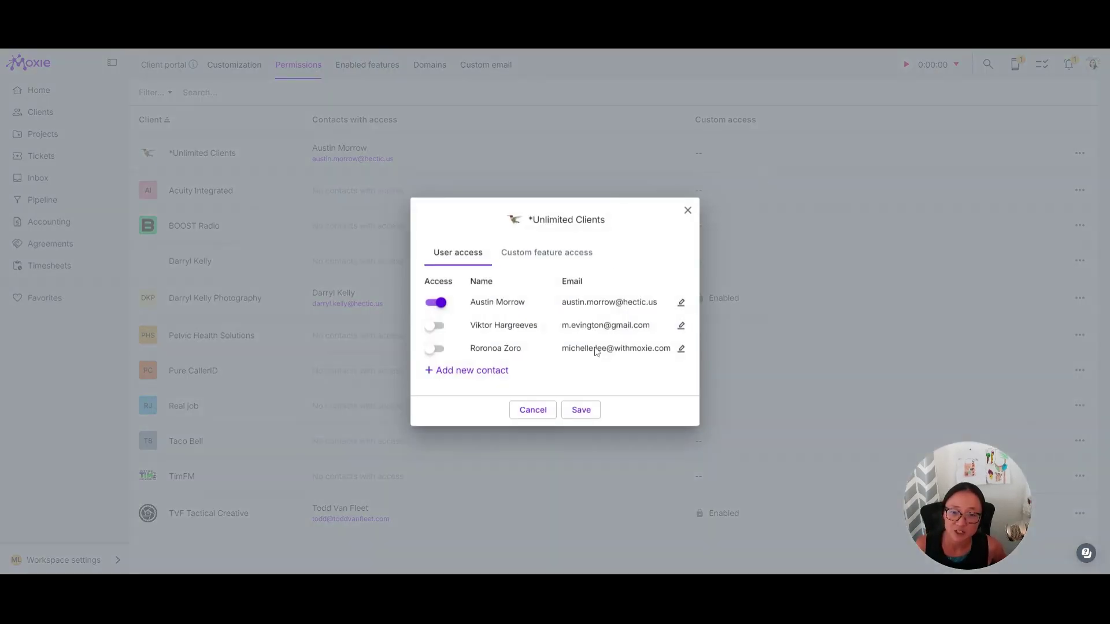
click(556, 252)
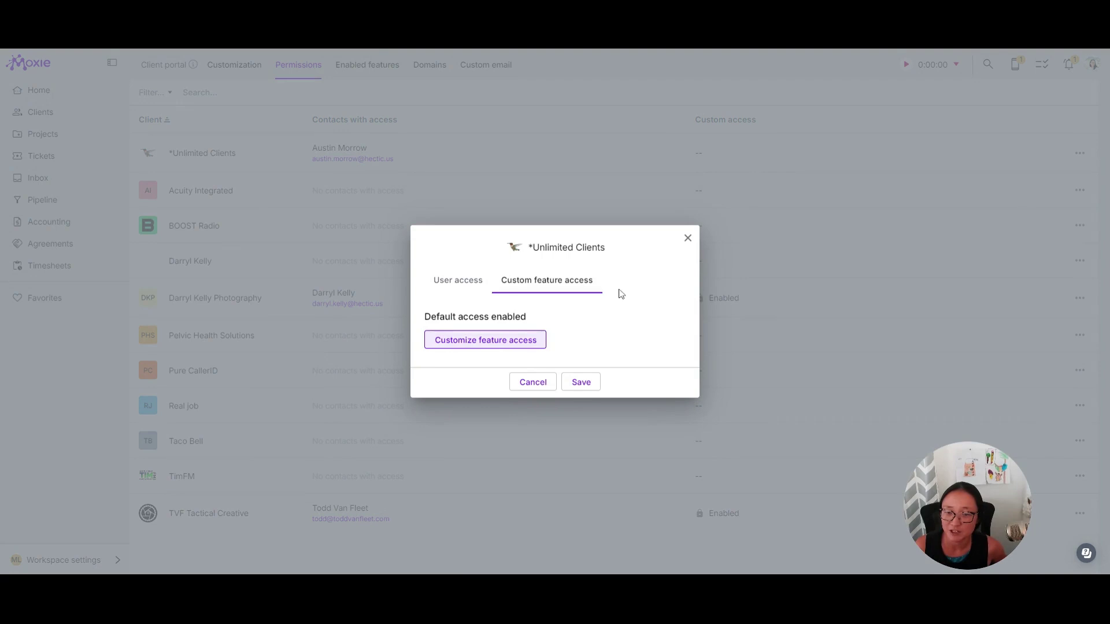
click(688, 238)
click(370, 65)
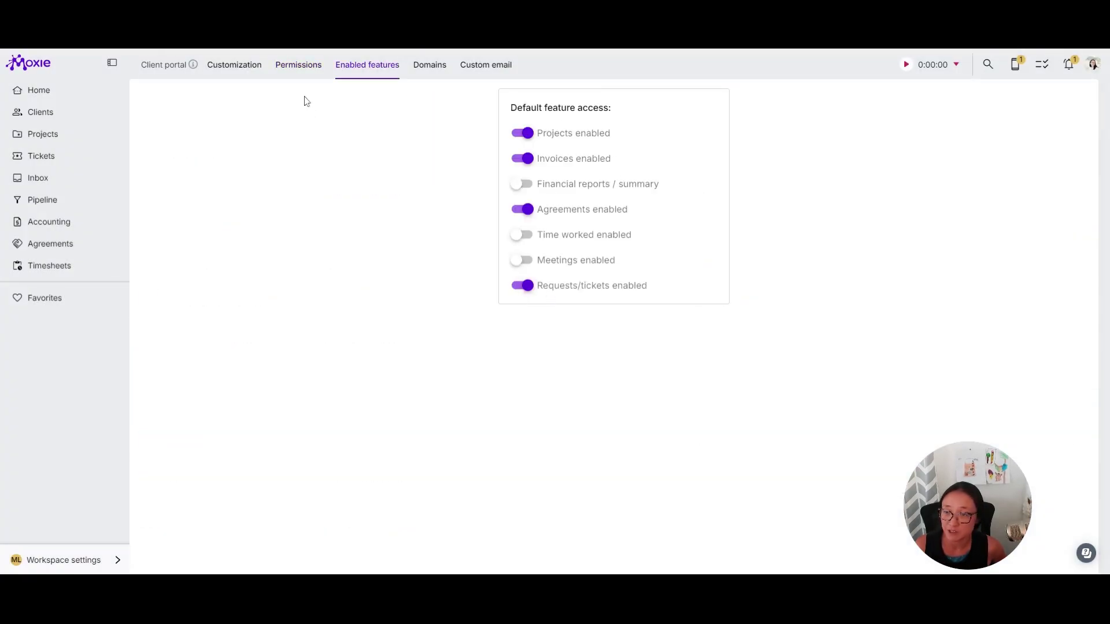
click(298, 65)
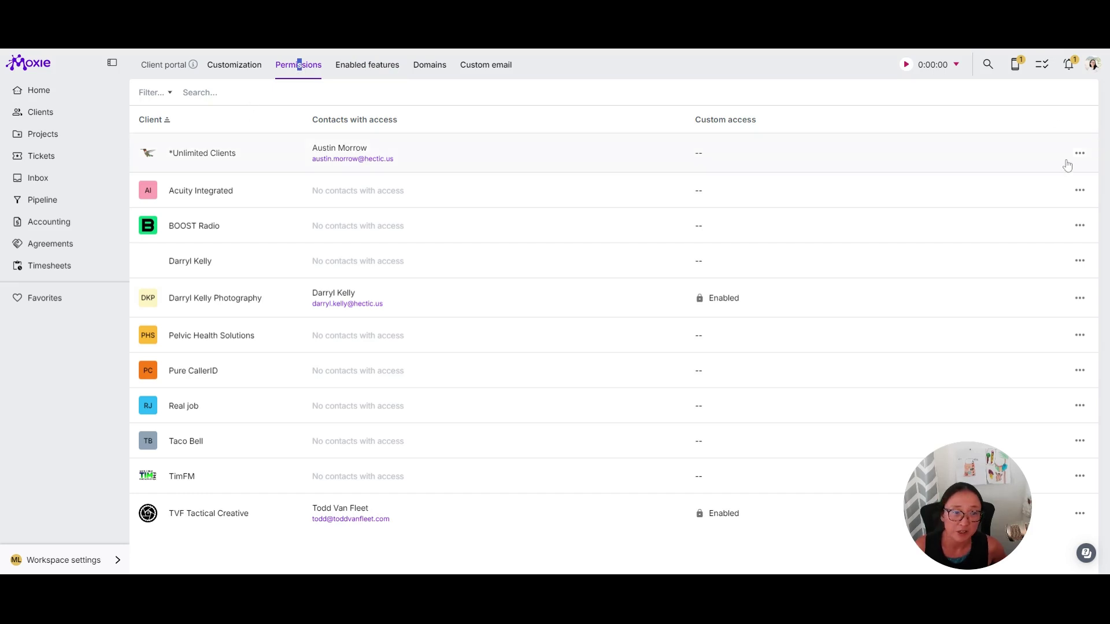
- View the client portal as *Unlimited Clients and show its Requests list
click(1079, 154)
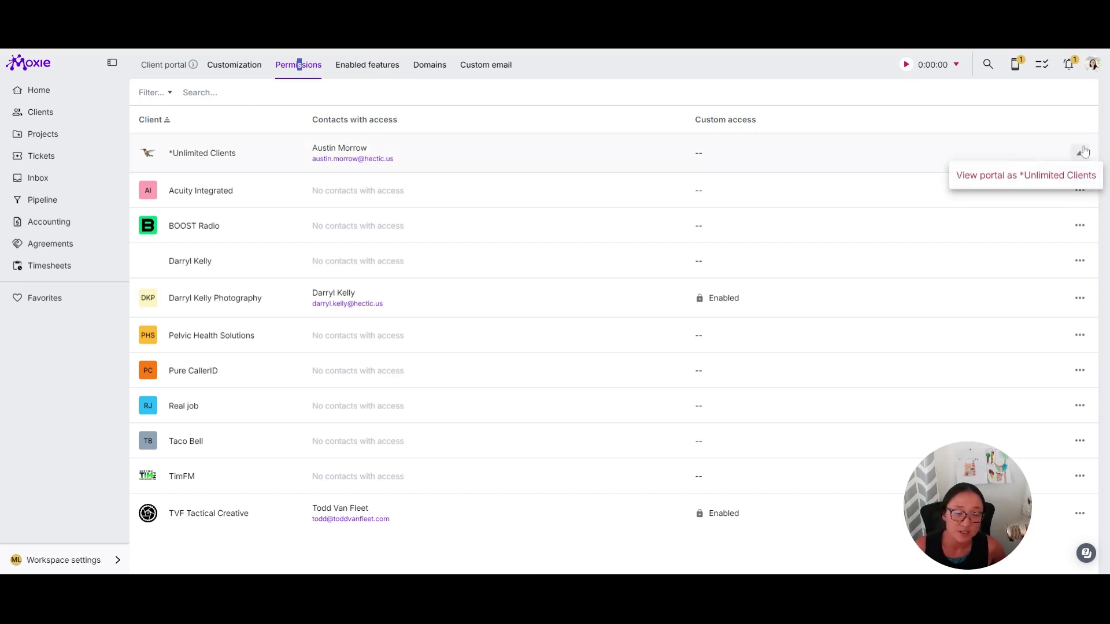
click(1000, 182)
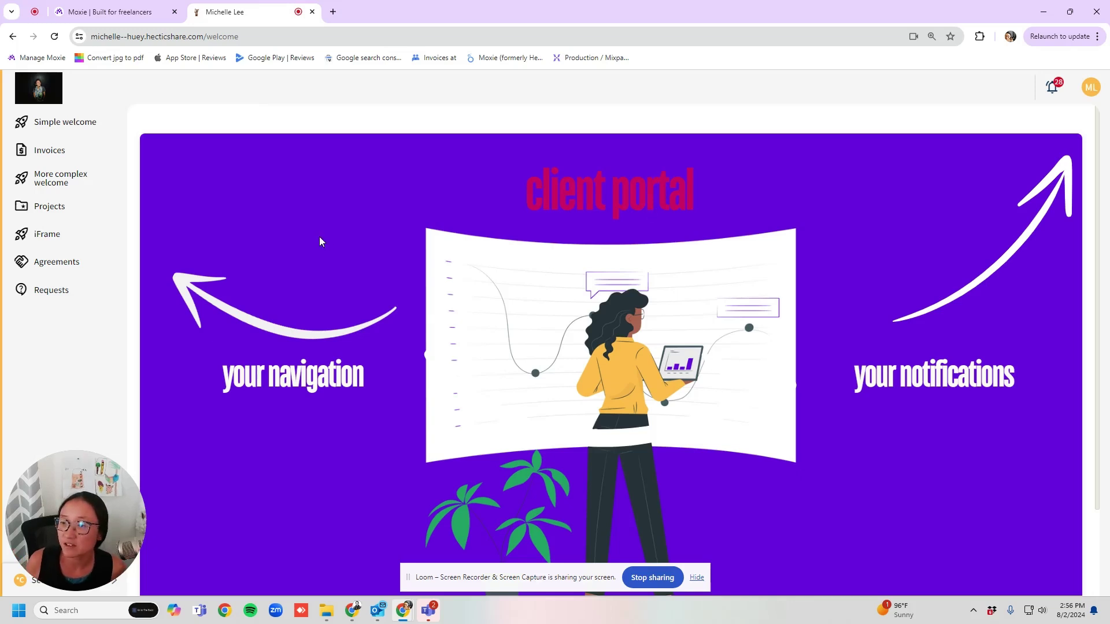
scroll(321, 241, down, 2)
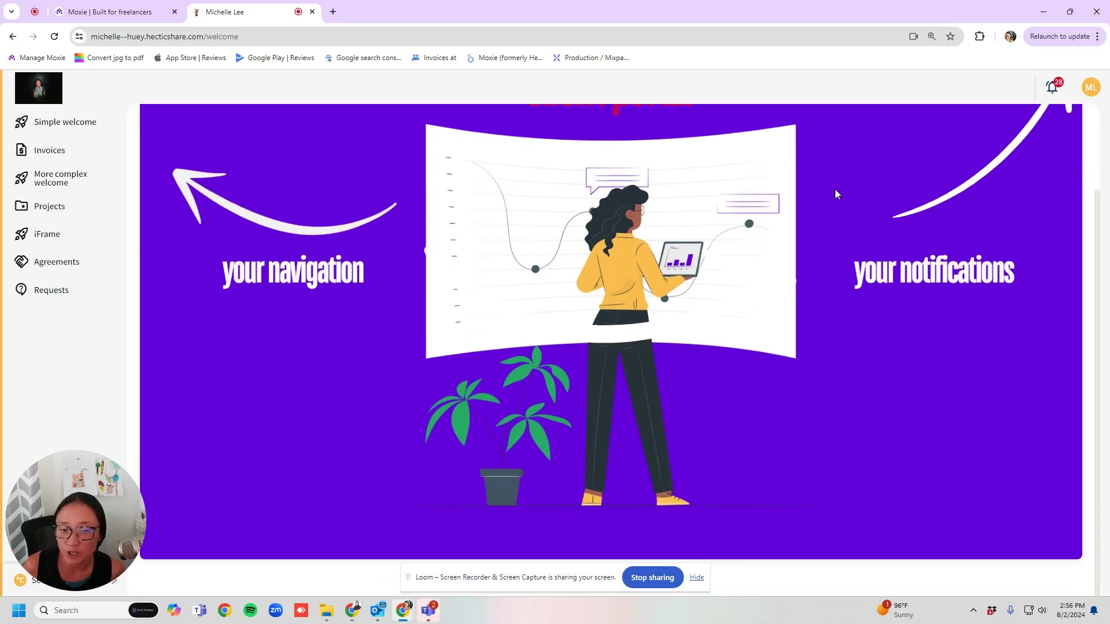
scroll(789, 273, up, 1)
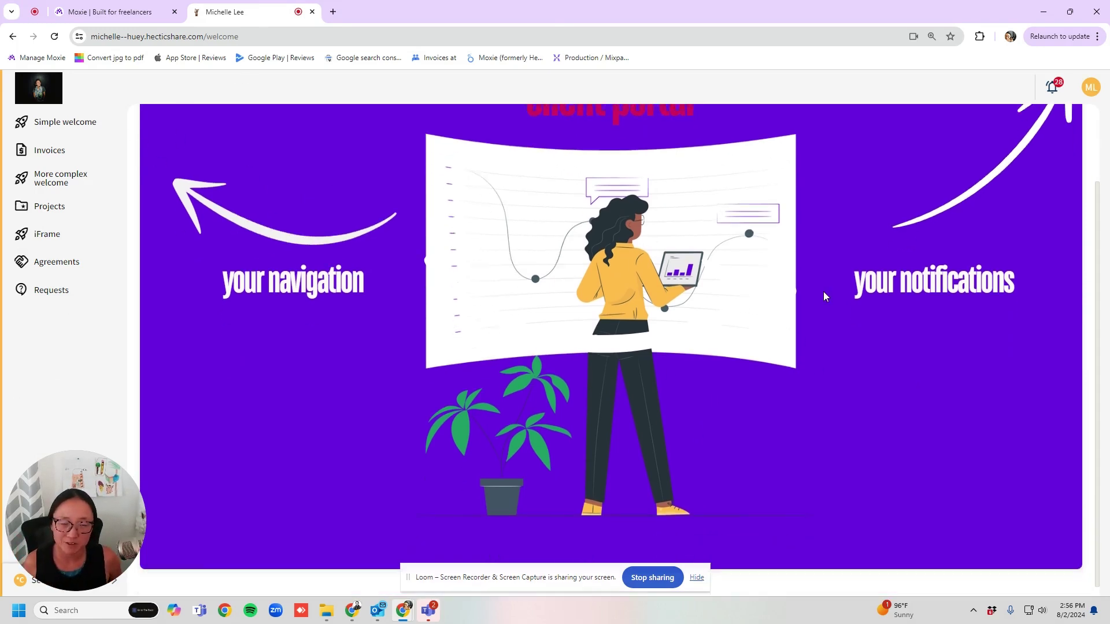
scroll(815, 298, up, 1)
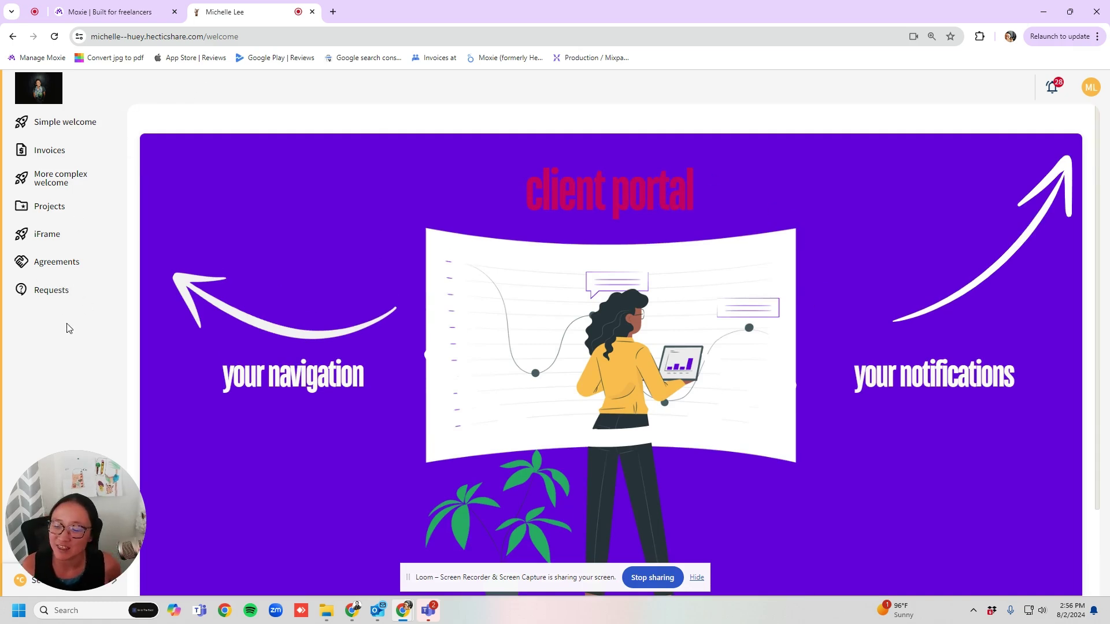
click(59, 295)
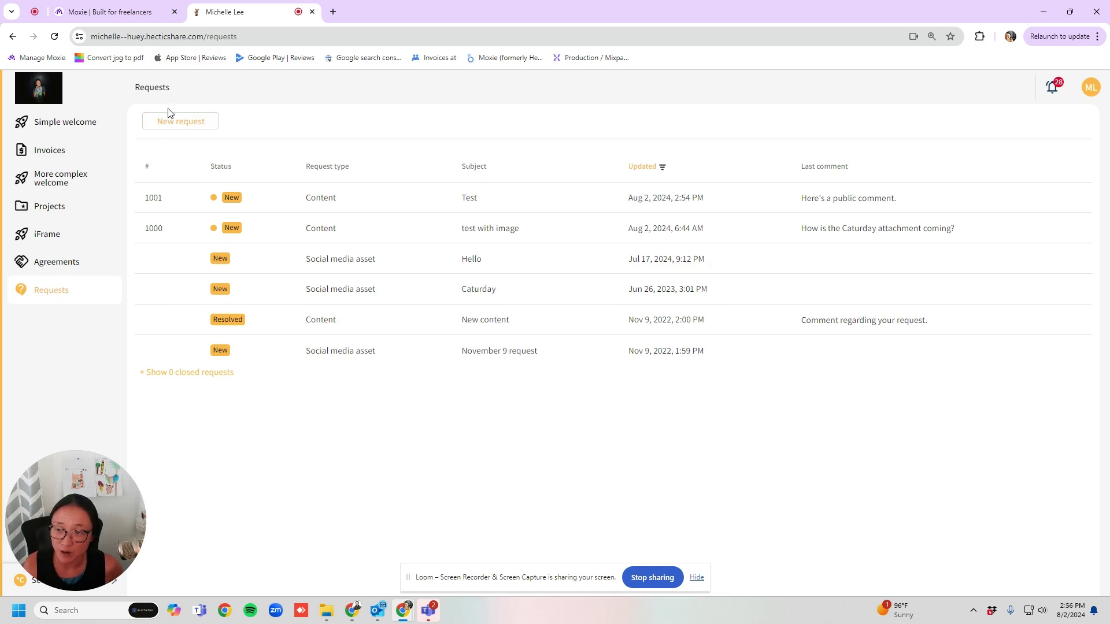
- Start a new Content brief request with subject 'Sporks', leaving CC empty
click(182, 123)
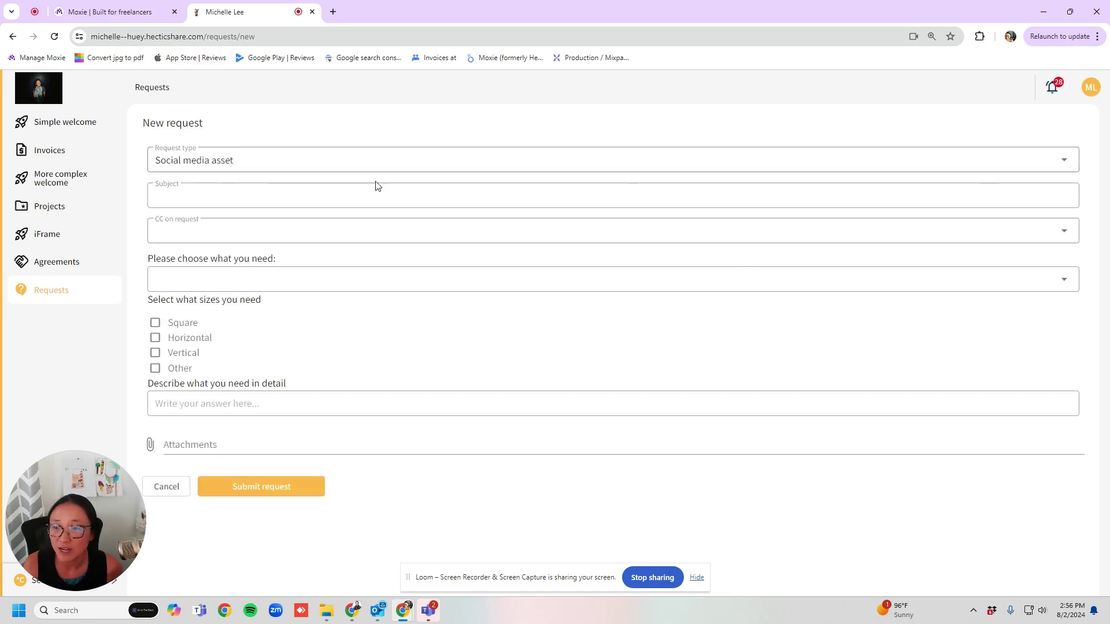
click(1067, 169)
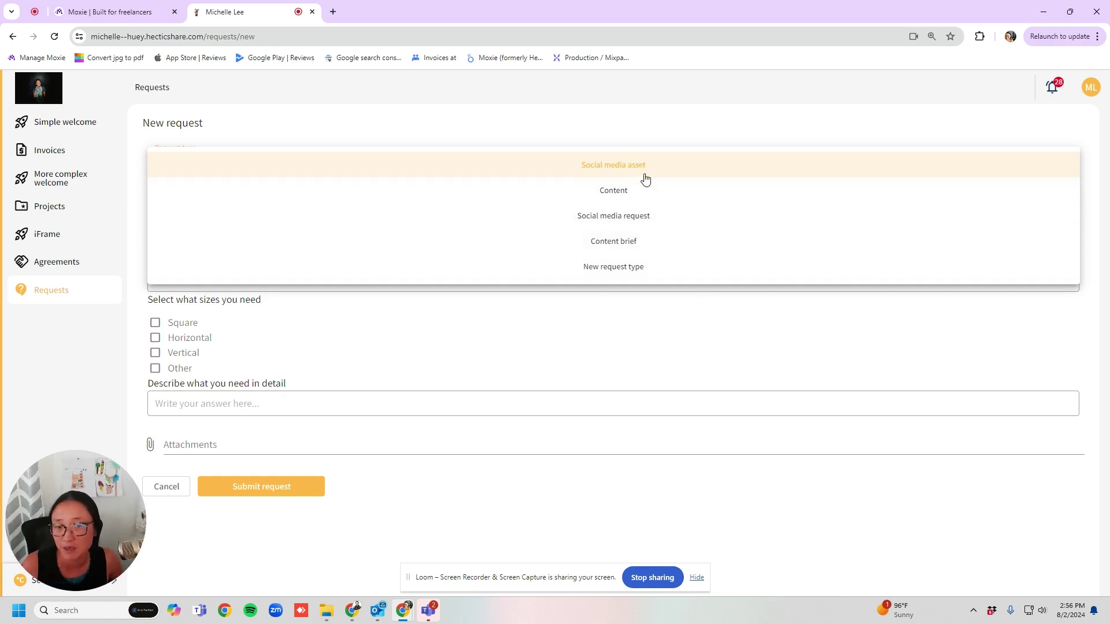
click(601, 244)
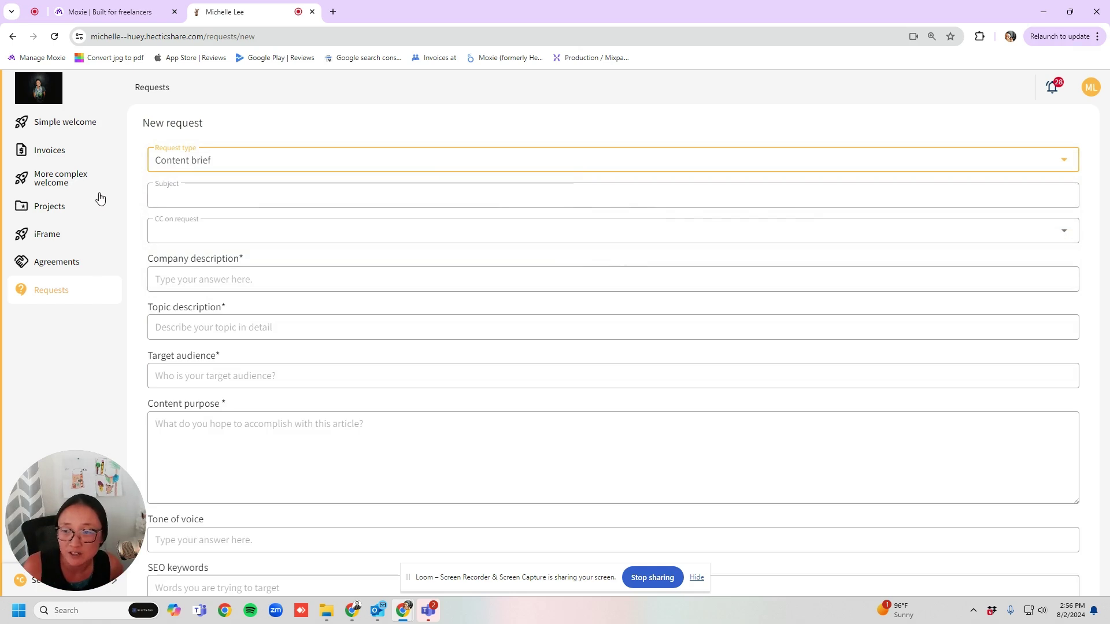
click(389, 188)
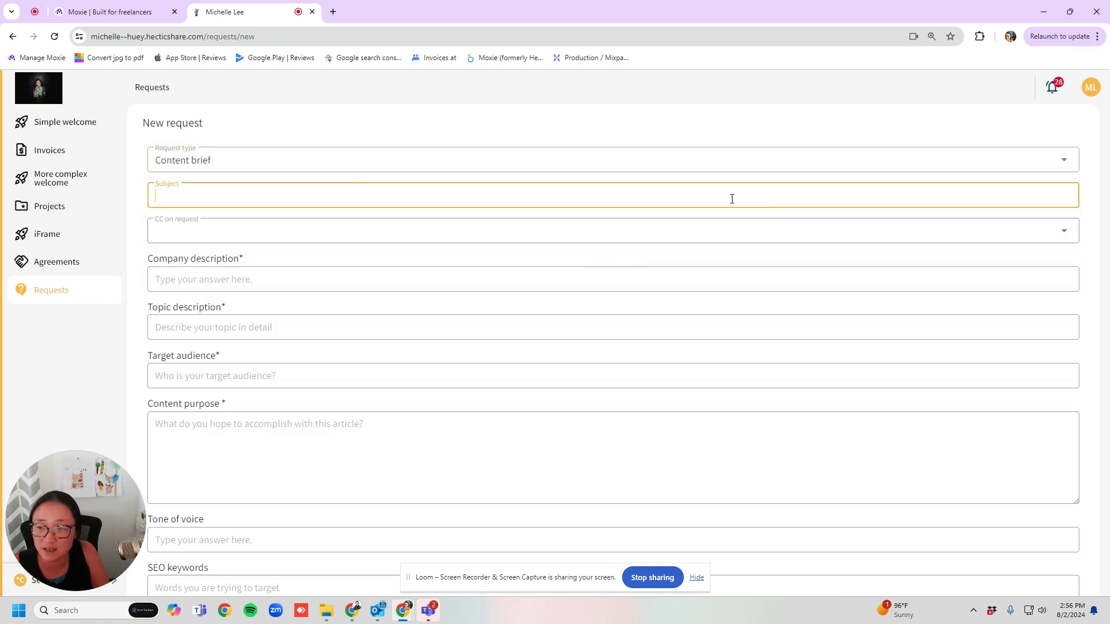
text(Sporks)
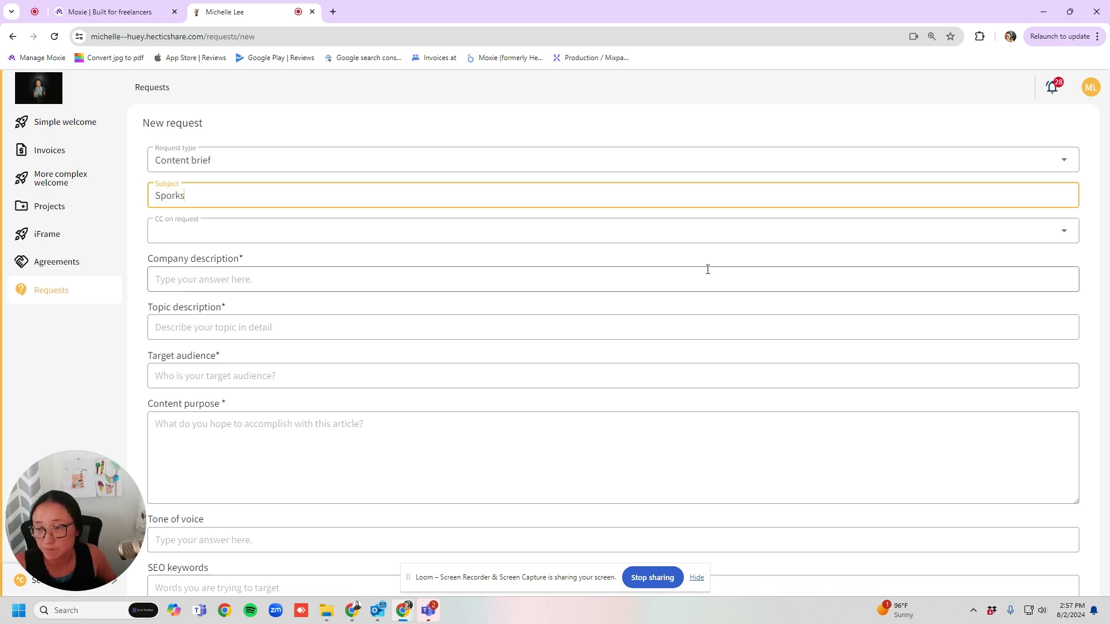
click(1060, 228)
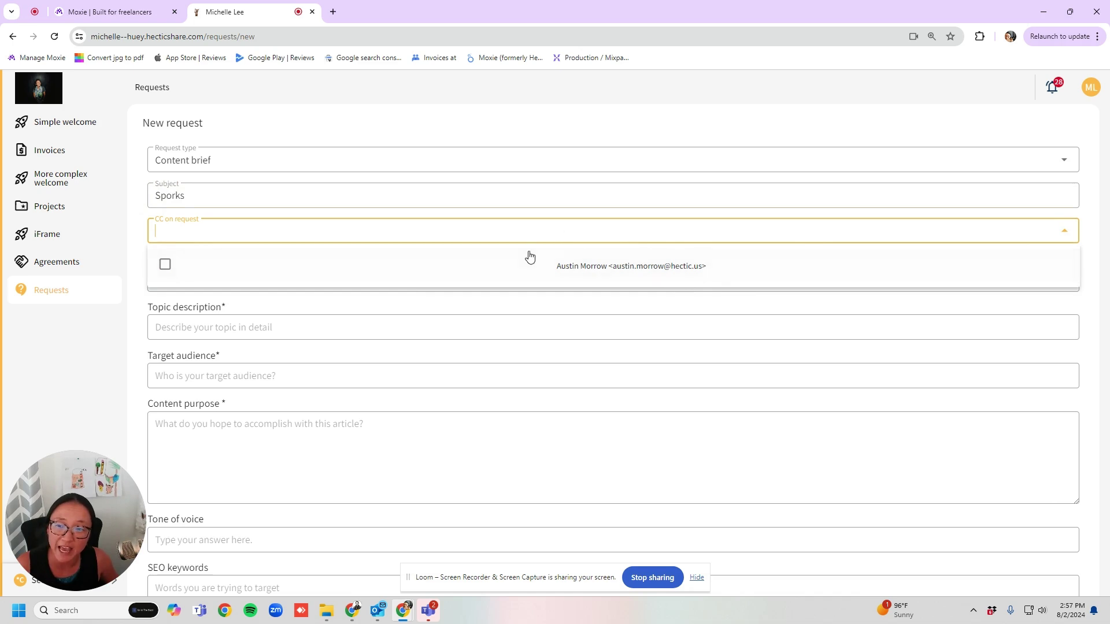
click(1064, 231)
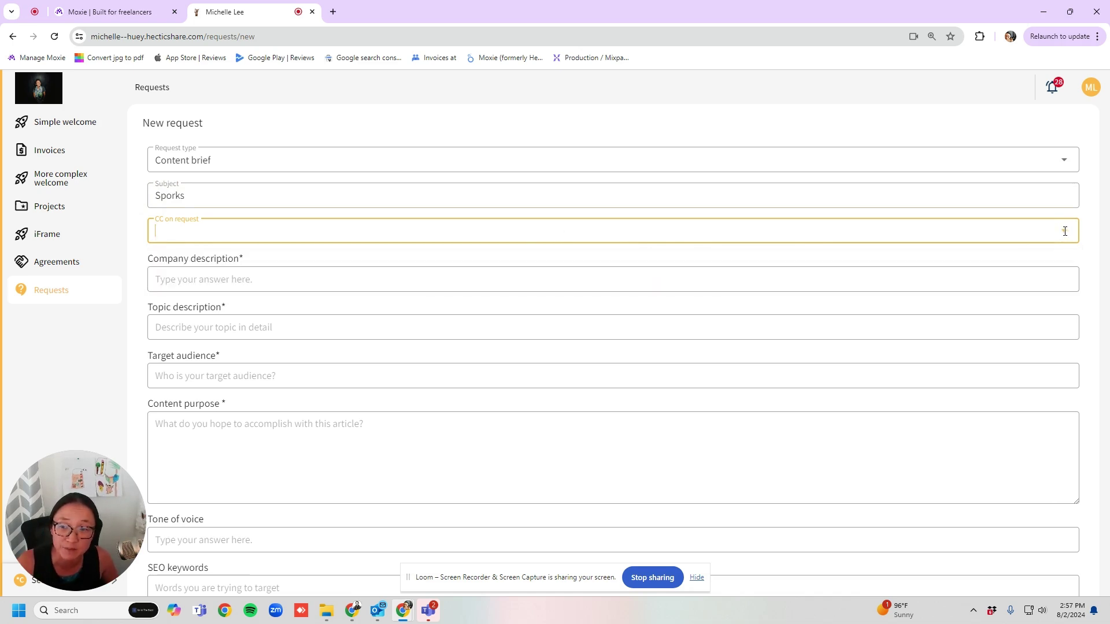
- Enter company 'Sporking is cool', topic 'More sporks', audience 'Spork people', purpose 'Let's talk more sporks'
click(272, 283)
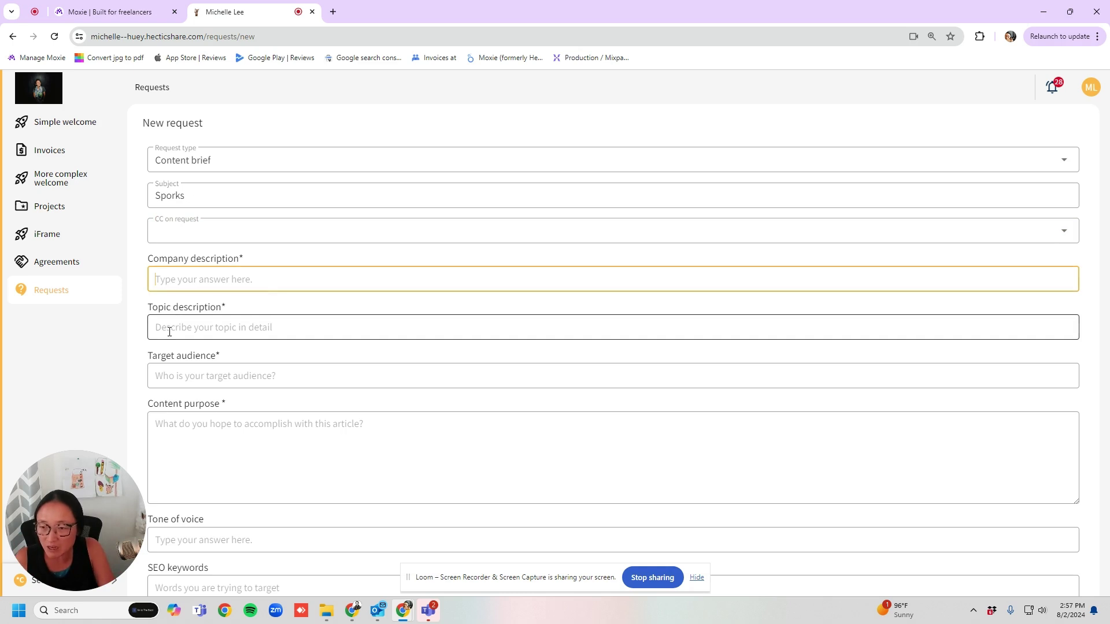
text(Spor)
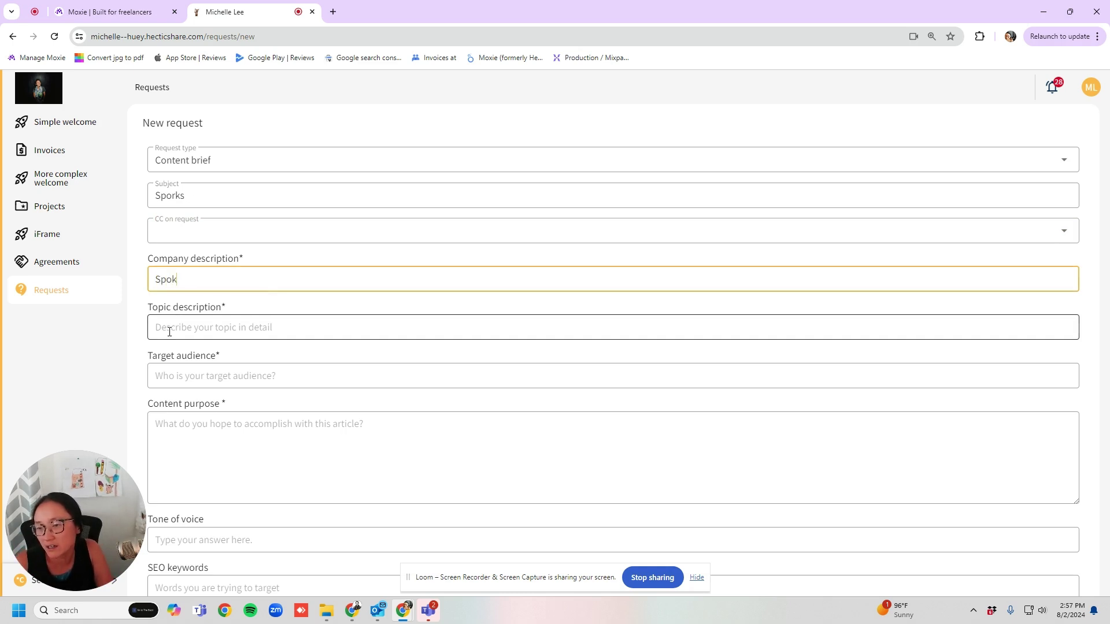
text(king)
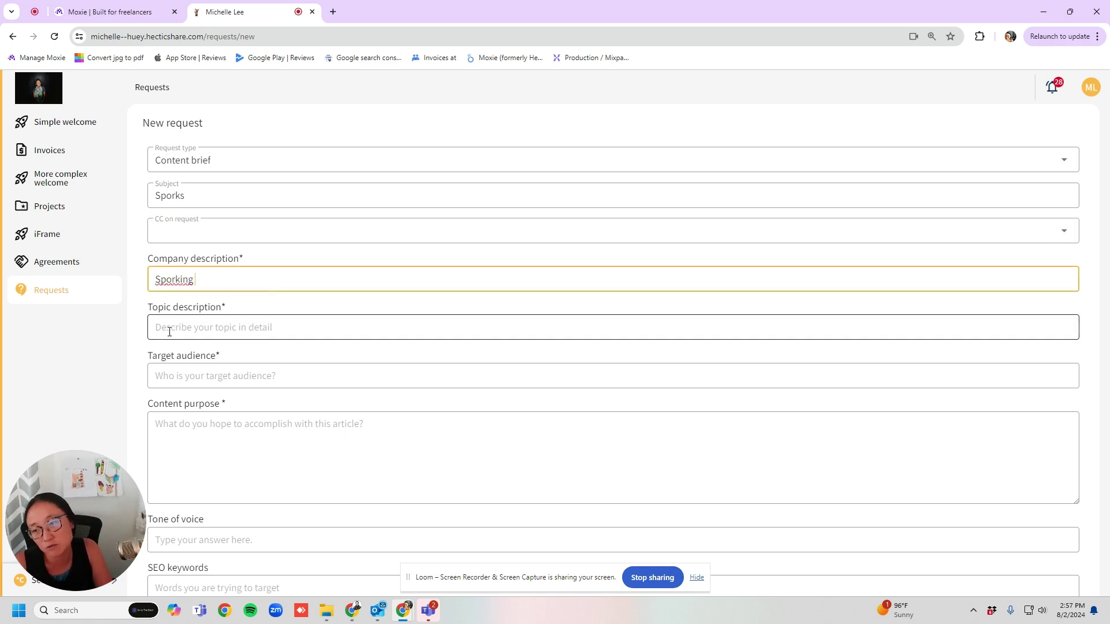
text( is cool)
click(169, 331)
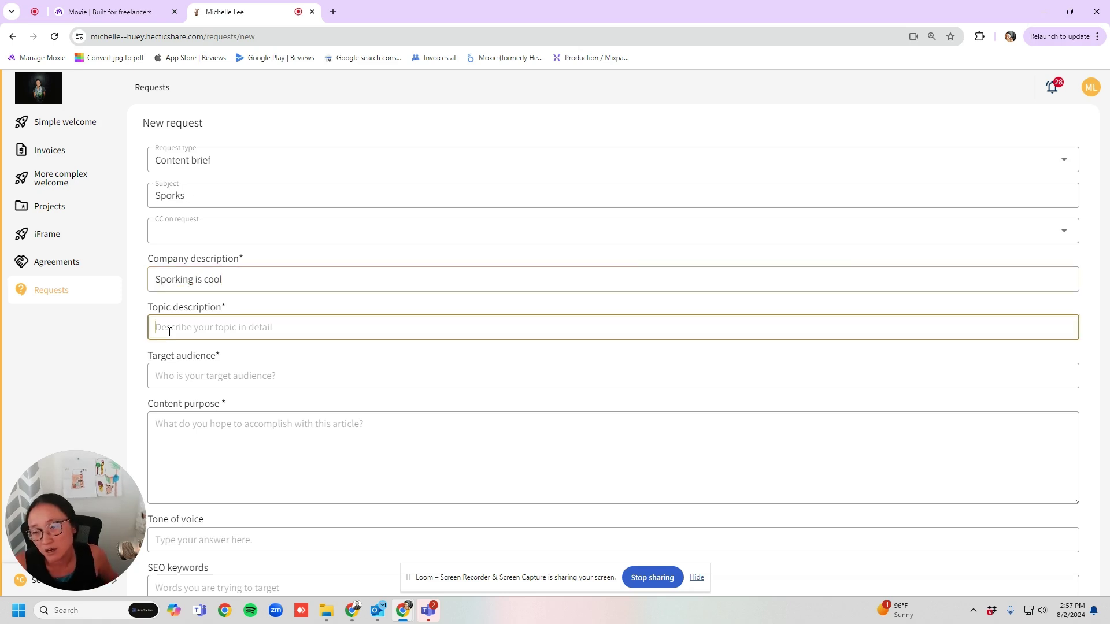
text(More s)
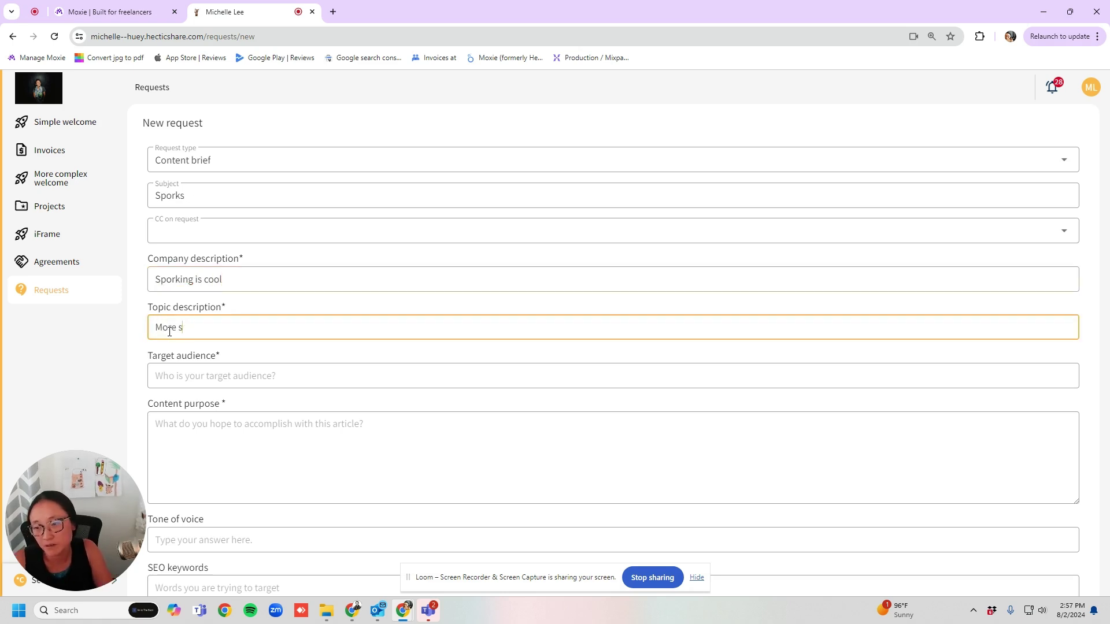
text(porks)
click(203, 377)
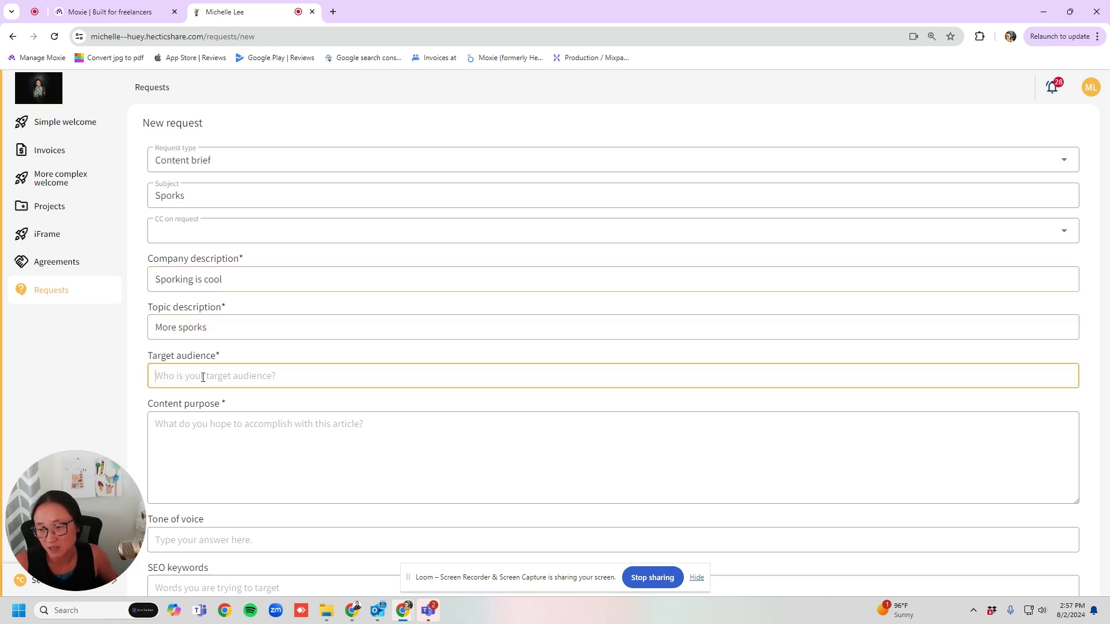
text(Spork people)
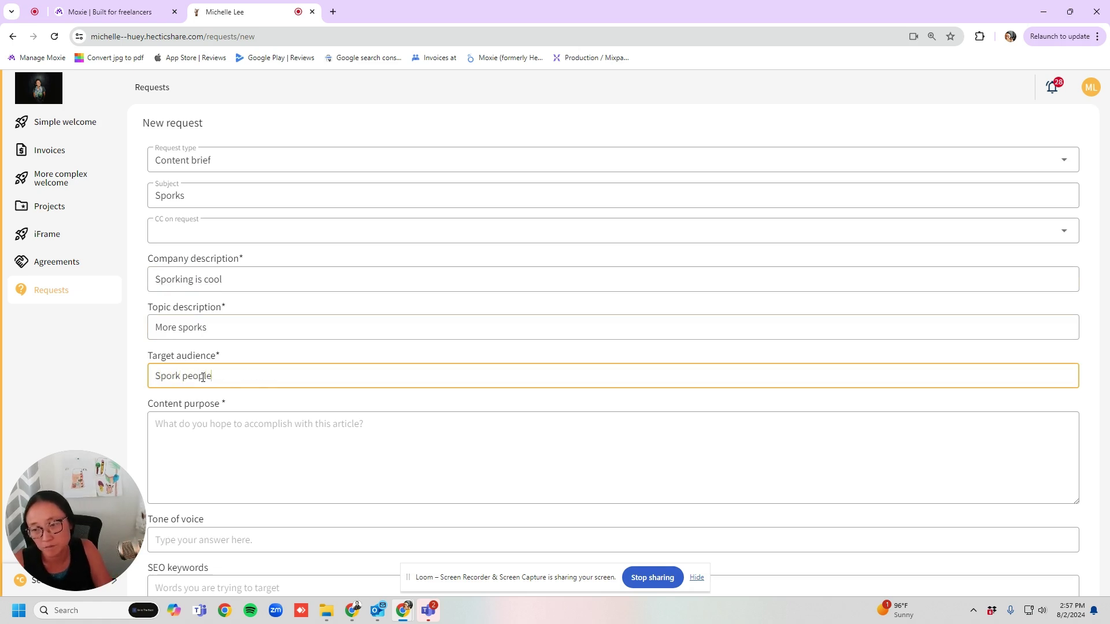
click(246, 455)
text(Let's ta)
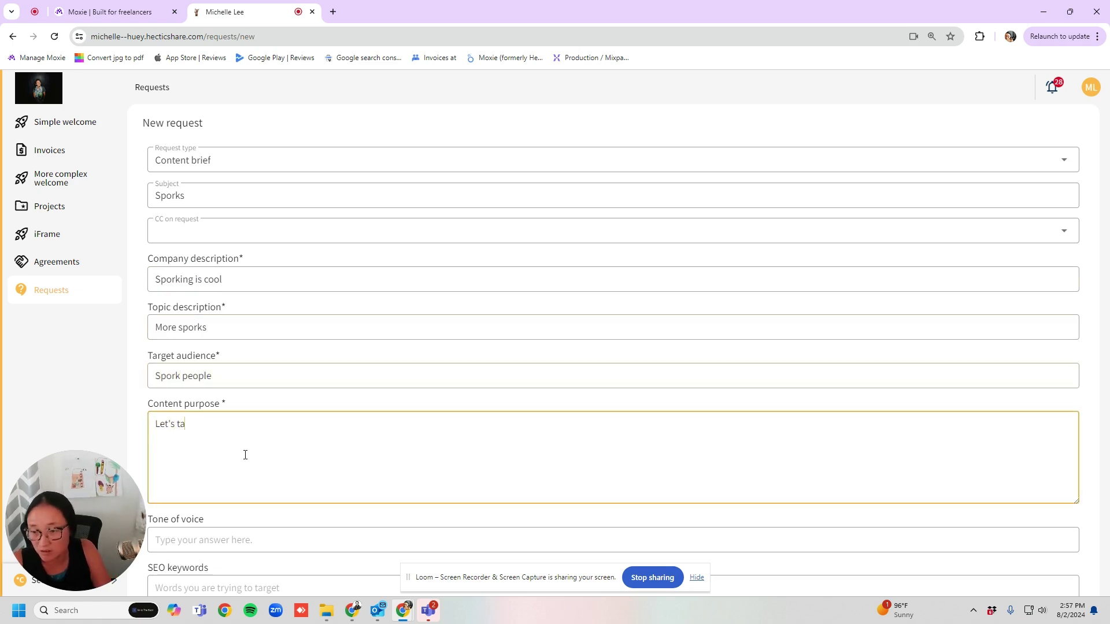
text(lk more sporks)
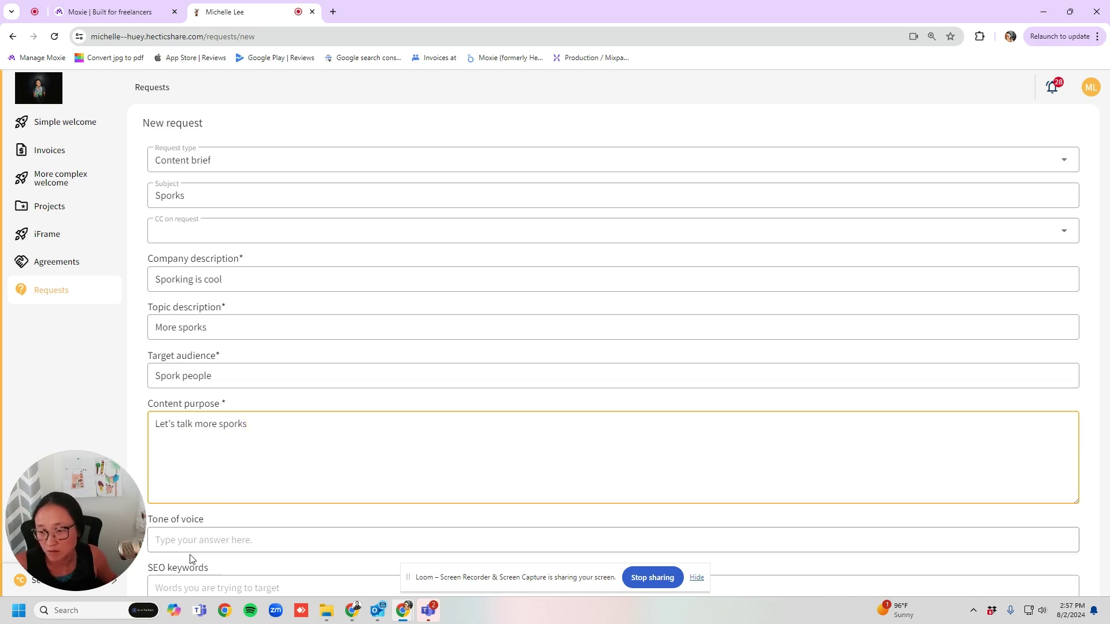
- Set the tone of voice to 'Toy storyesque' and review the completed form
click(200, 538)
text(Tyo)
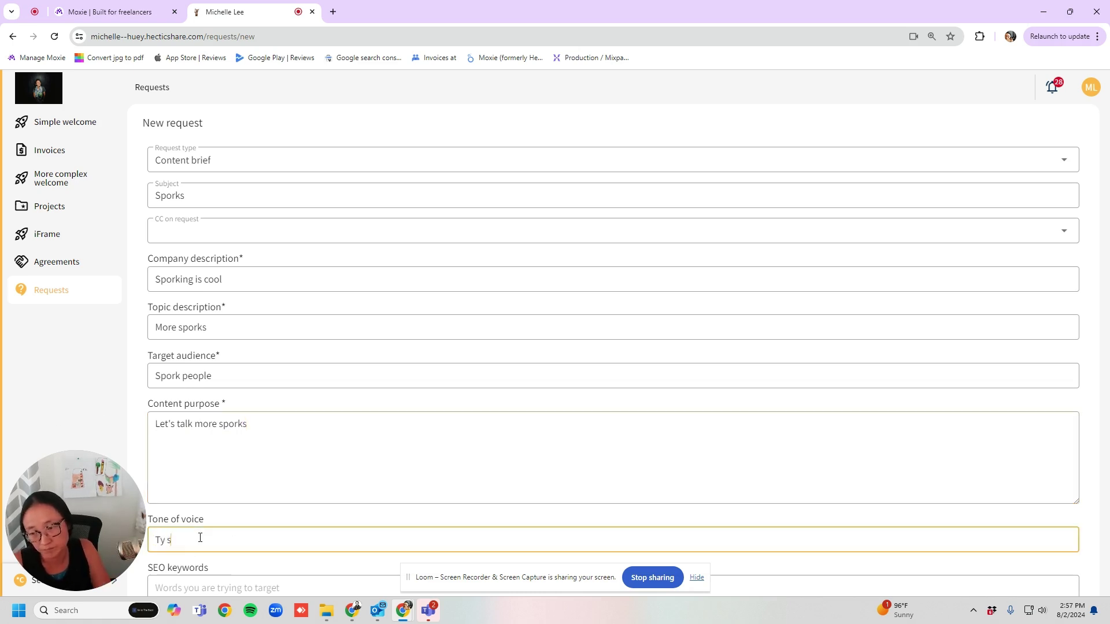
key(BackSpace)
key(BackSpace)
key(BackSpace)
text(Toy stor)
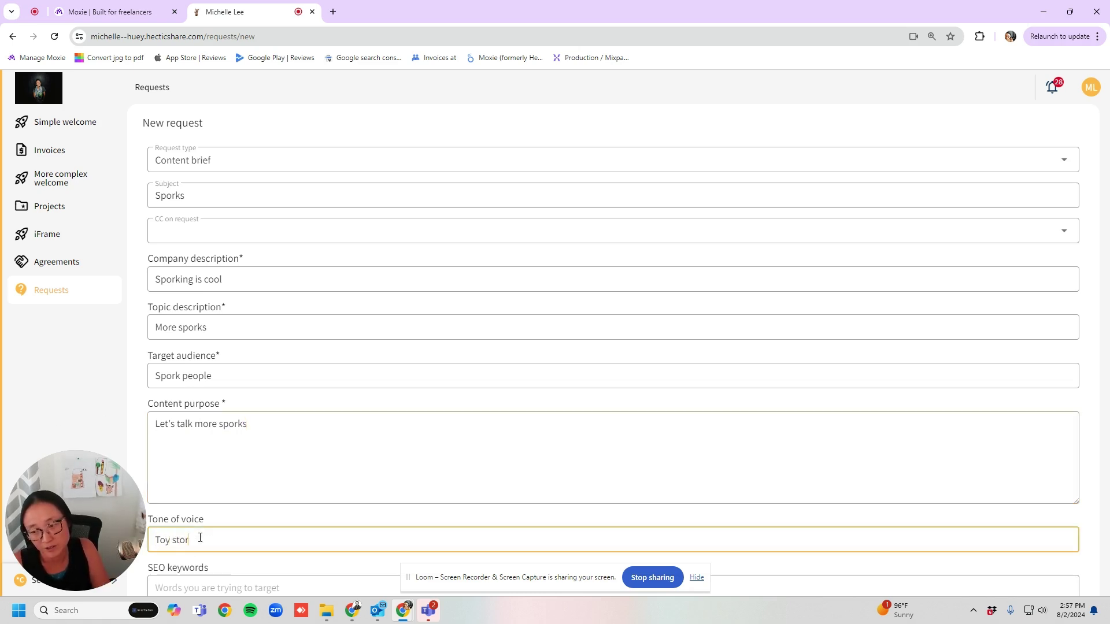
text(y t)
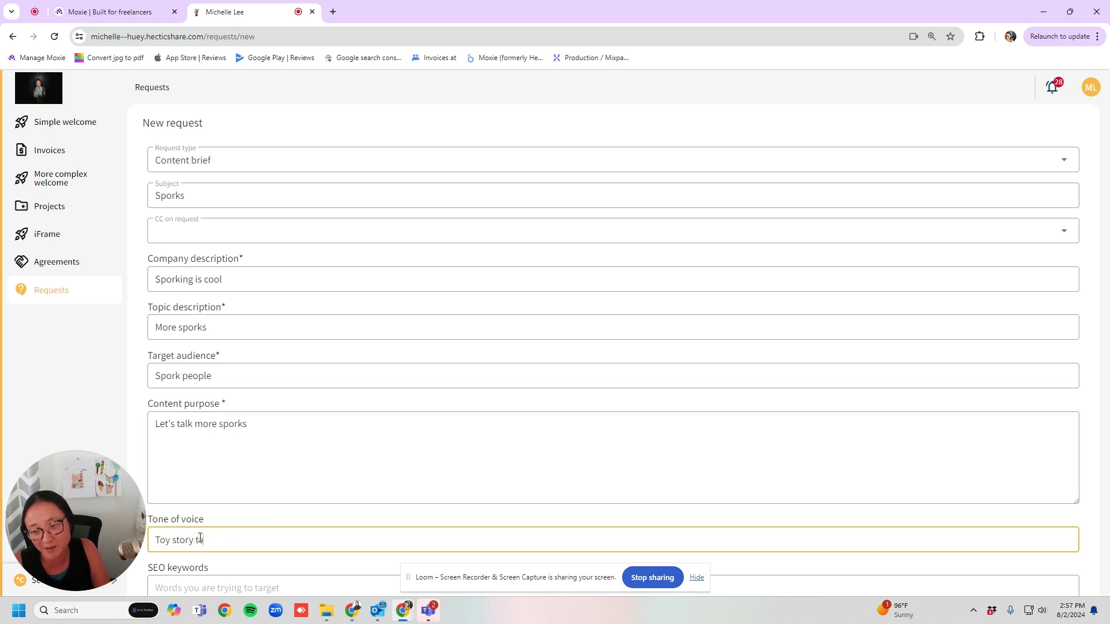
key(BackSpace)
text(esque)
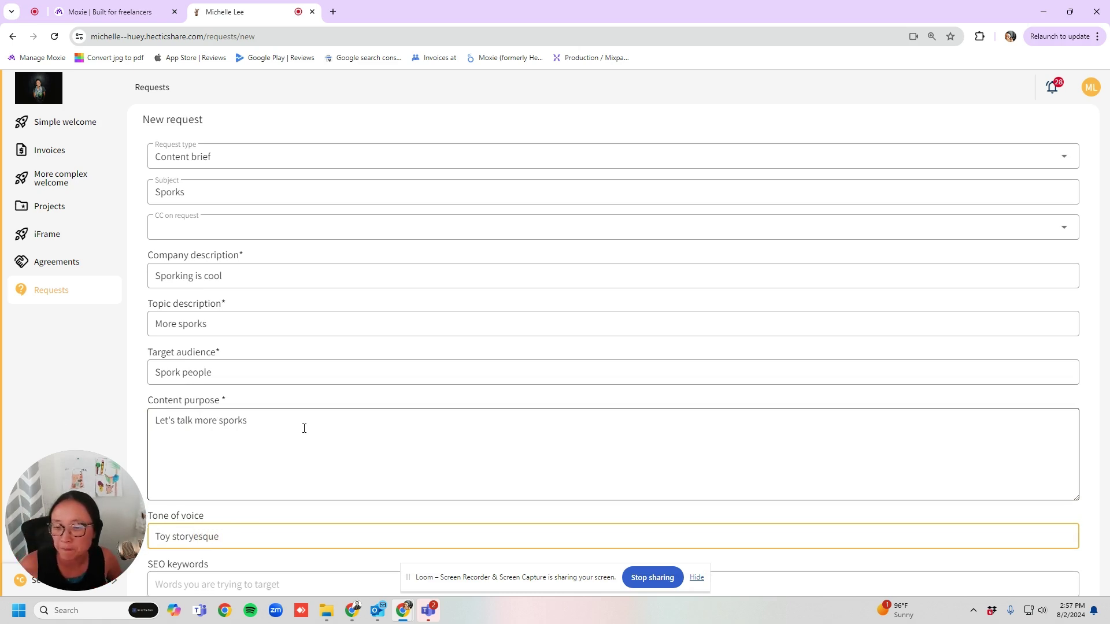
scroll(302, 426, down, 3)
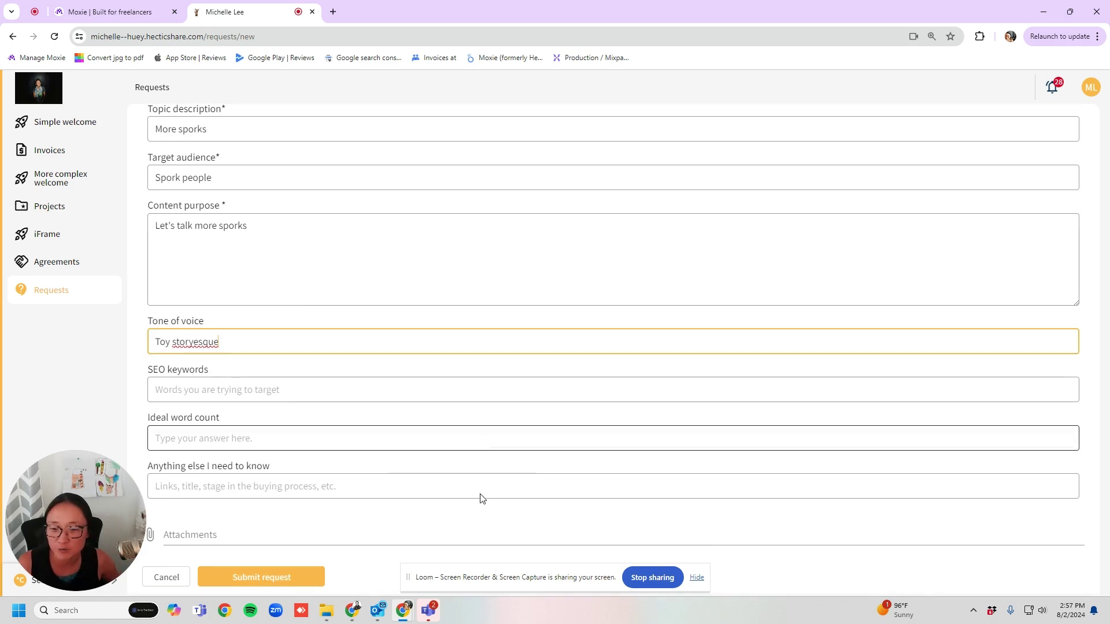
scroll(441, 384, up, 3)
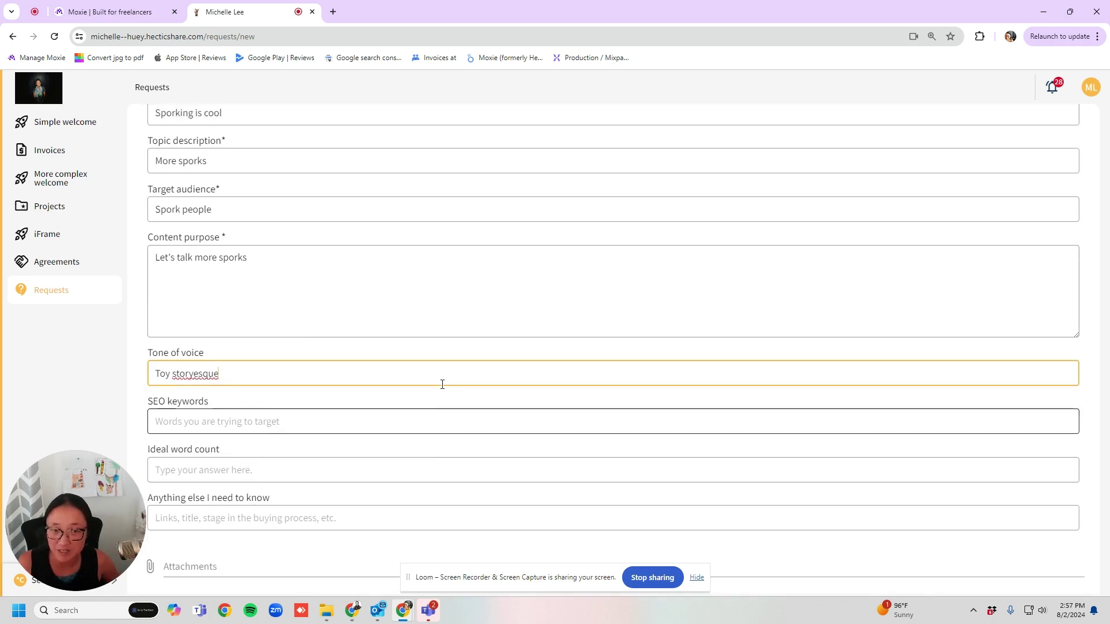
scroll(348, 433, down, 3)
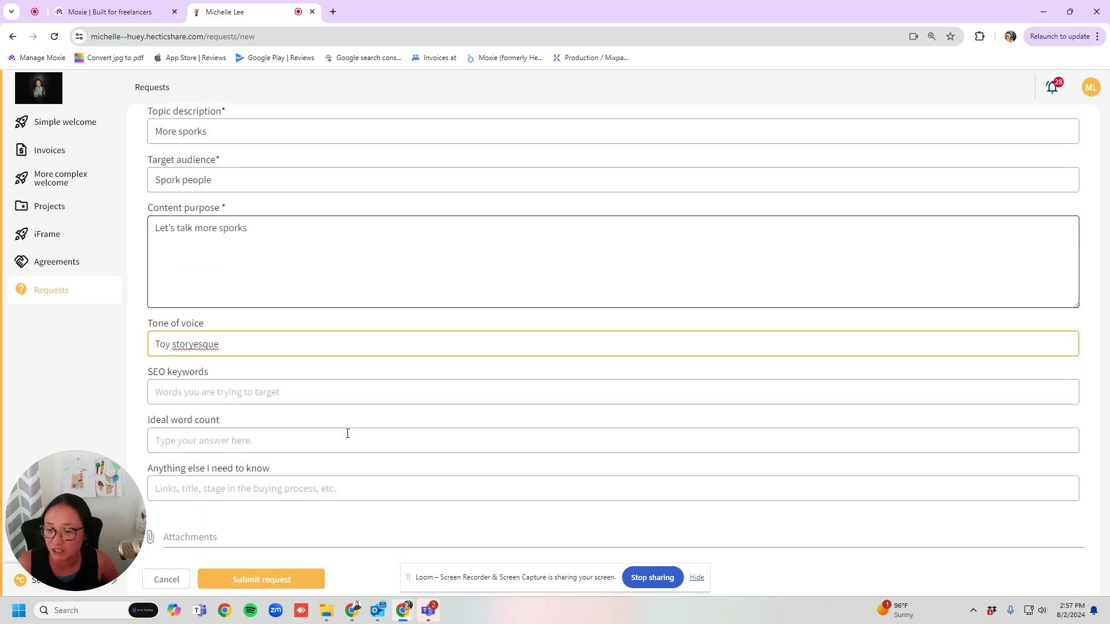
- Submit the Sporks request, review request 1001's July 29 and August 2 comments, then return to Requests
click(289, 581)
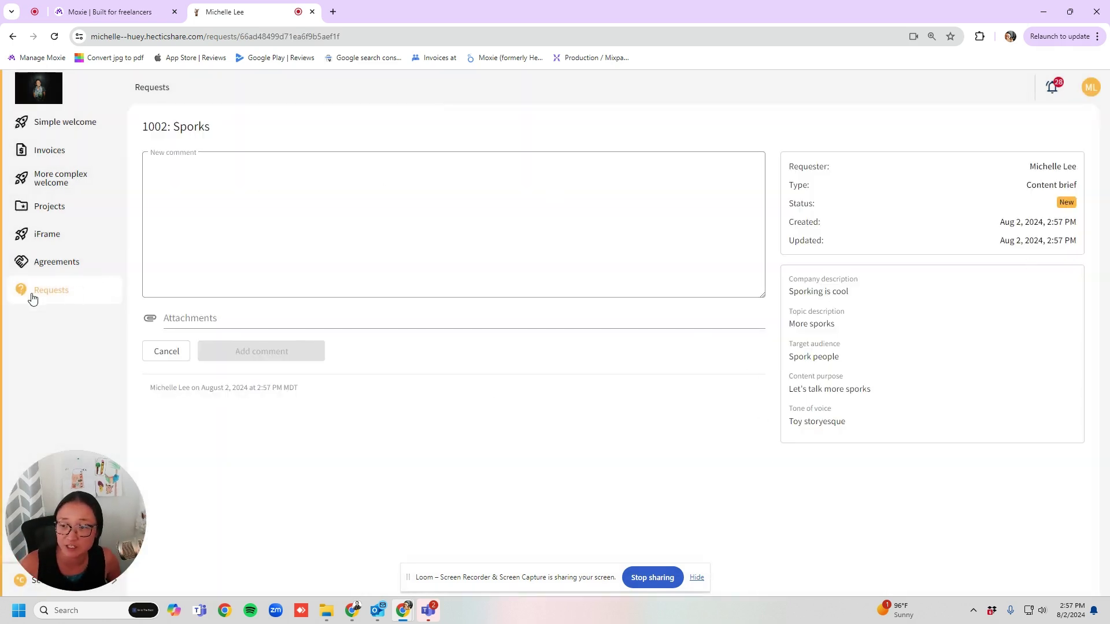
click(51, 291)
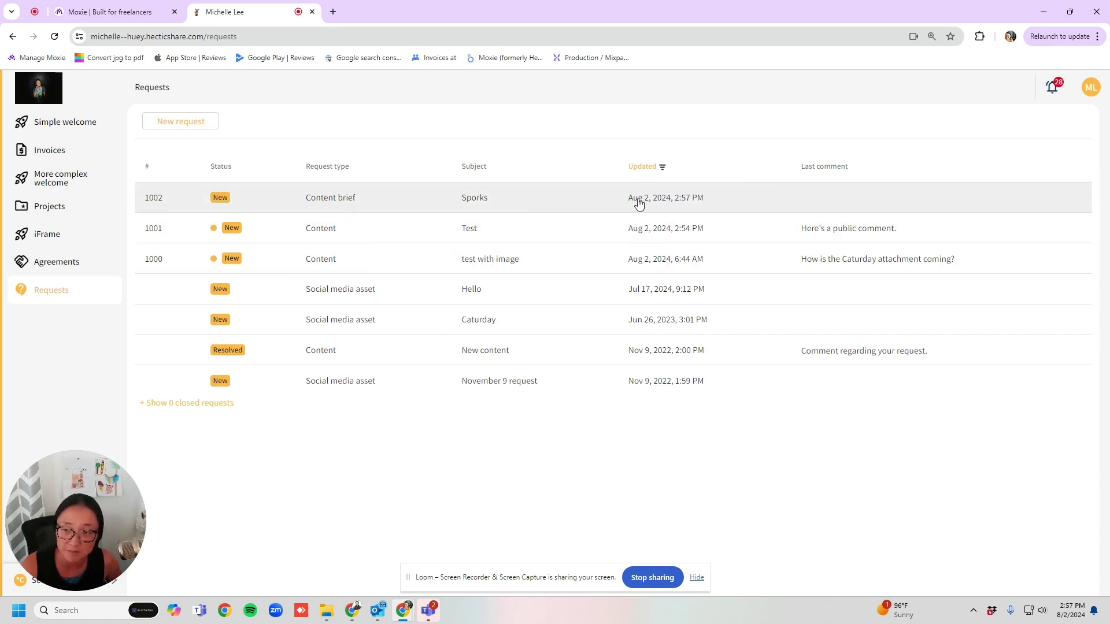
click(653, 239)
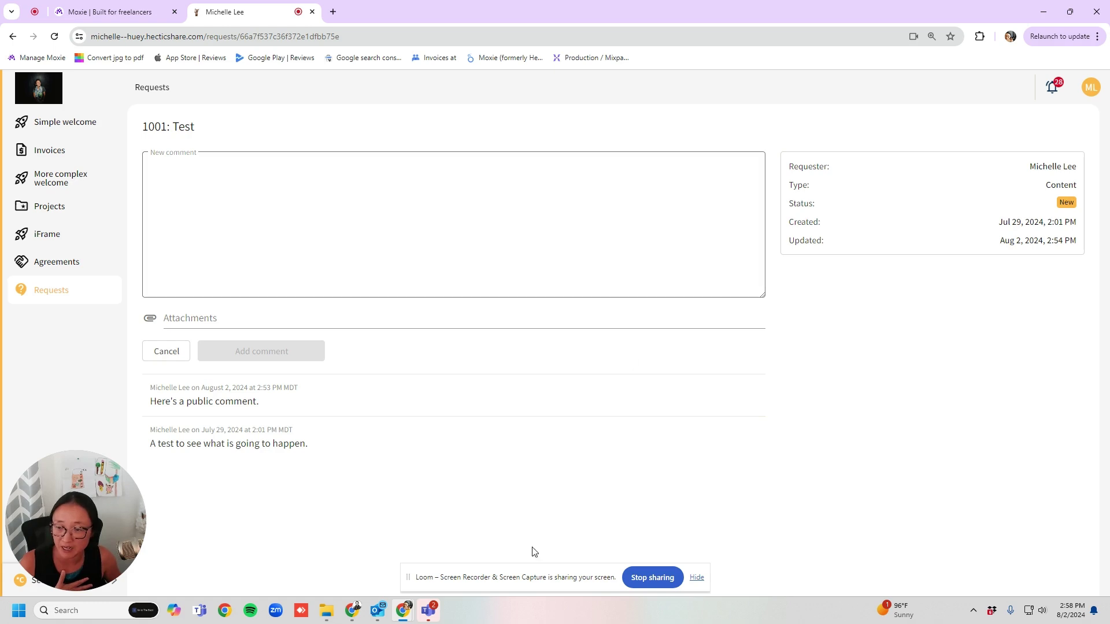
drag(305, 444, 148, 431)
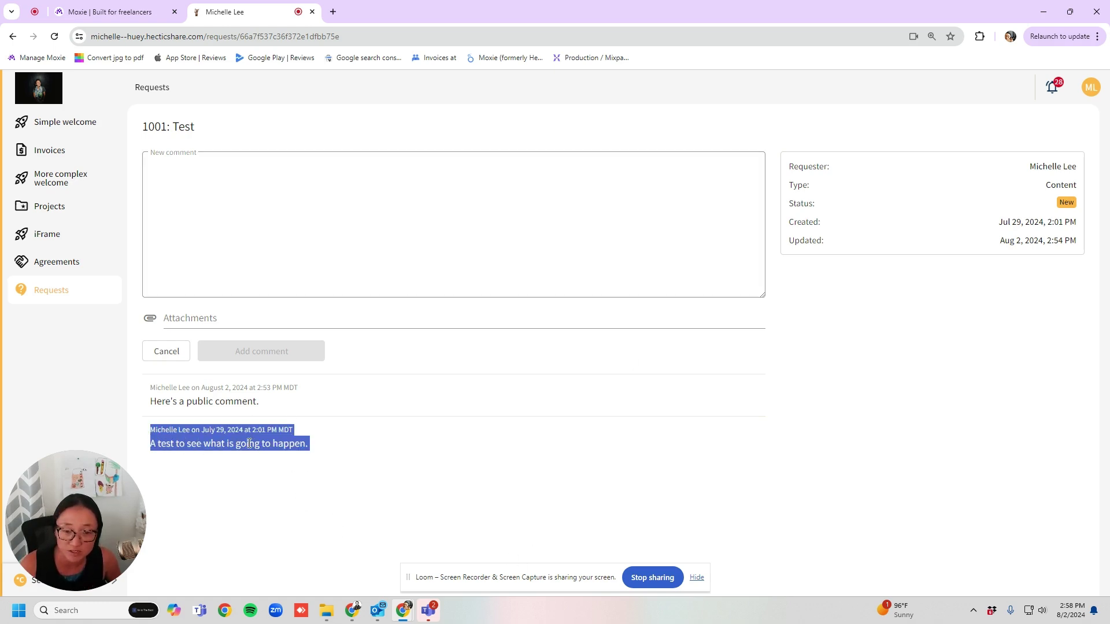
drag(263, 402, 143, 398)
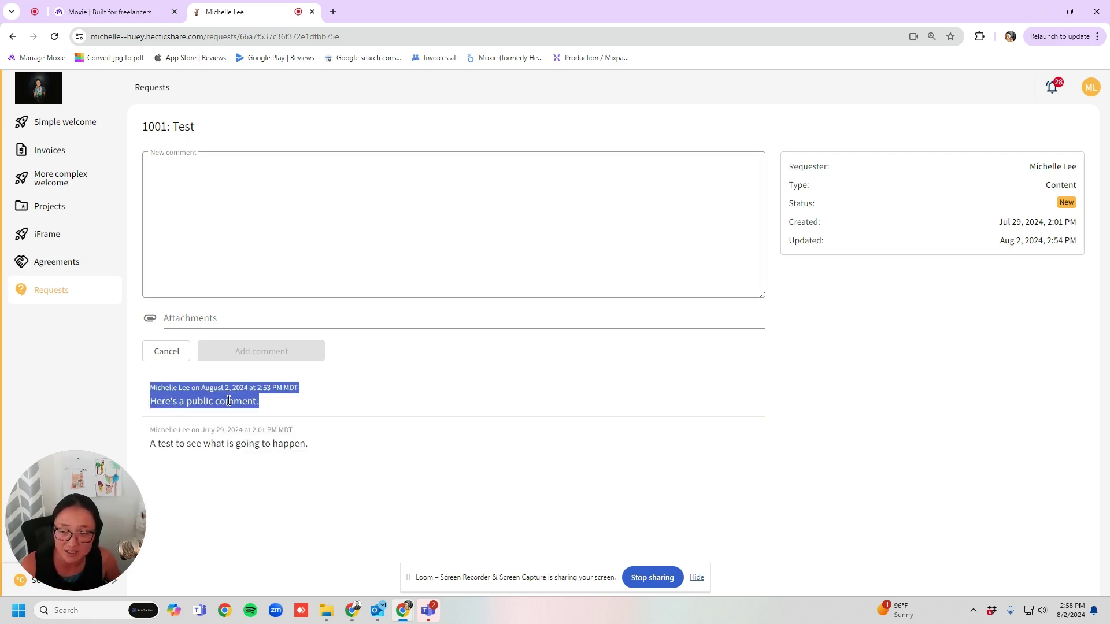
click(383, 445)
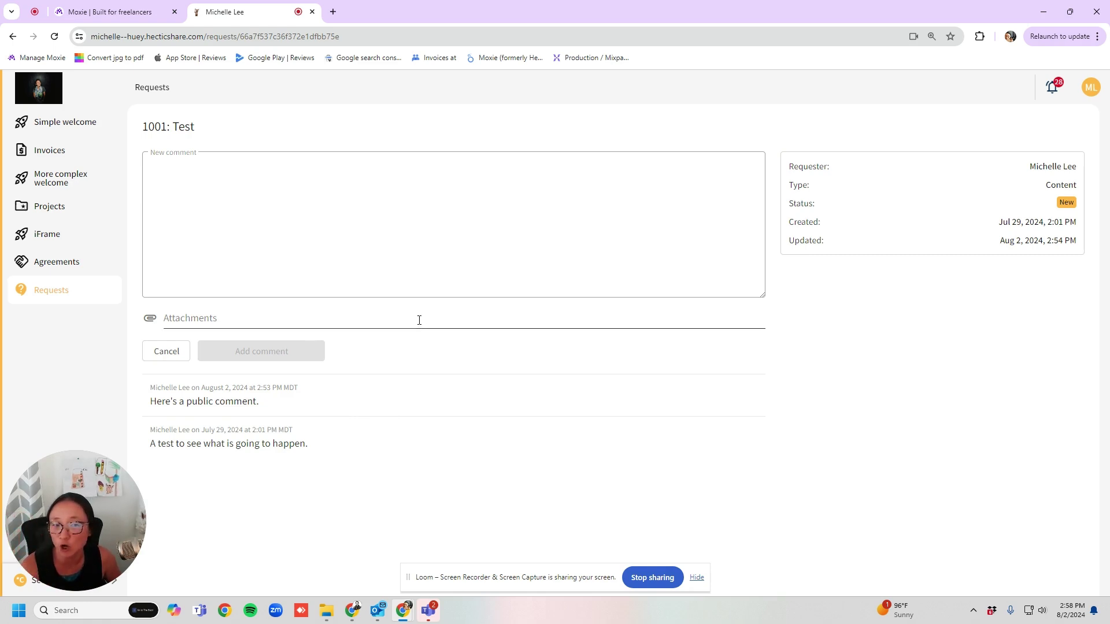
click(55, 291)
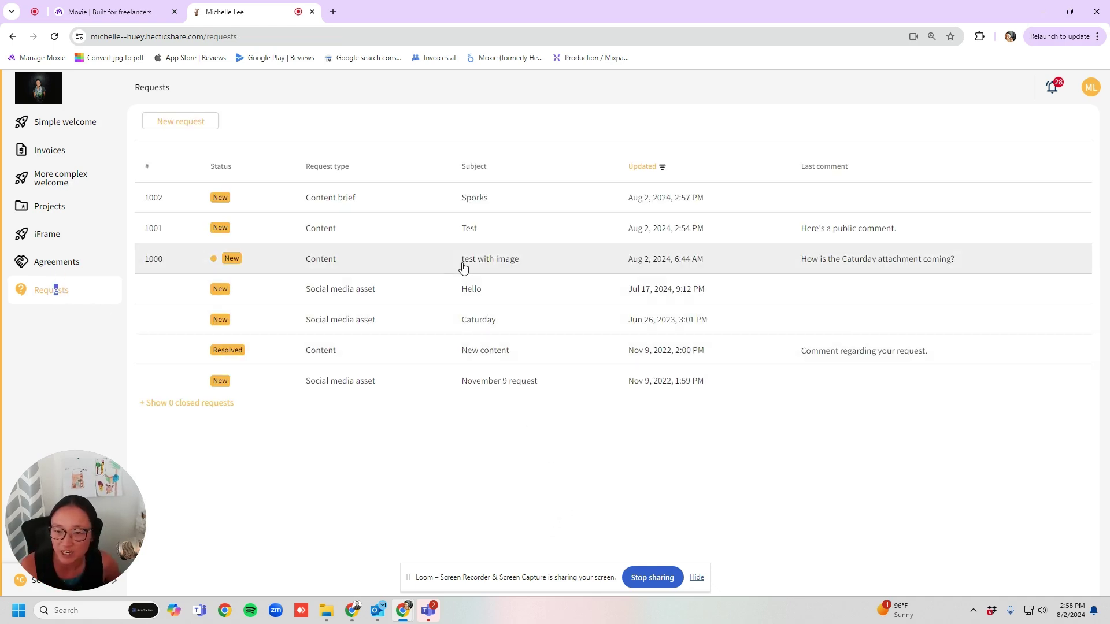
click(430, 260)
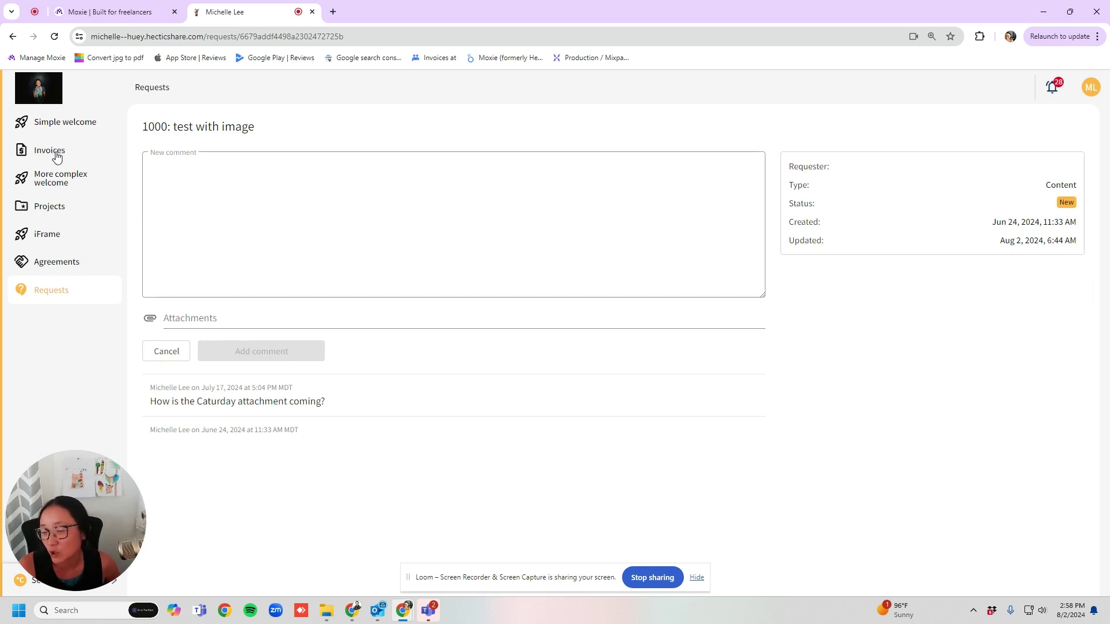
click(45, 295)
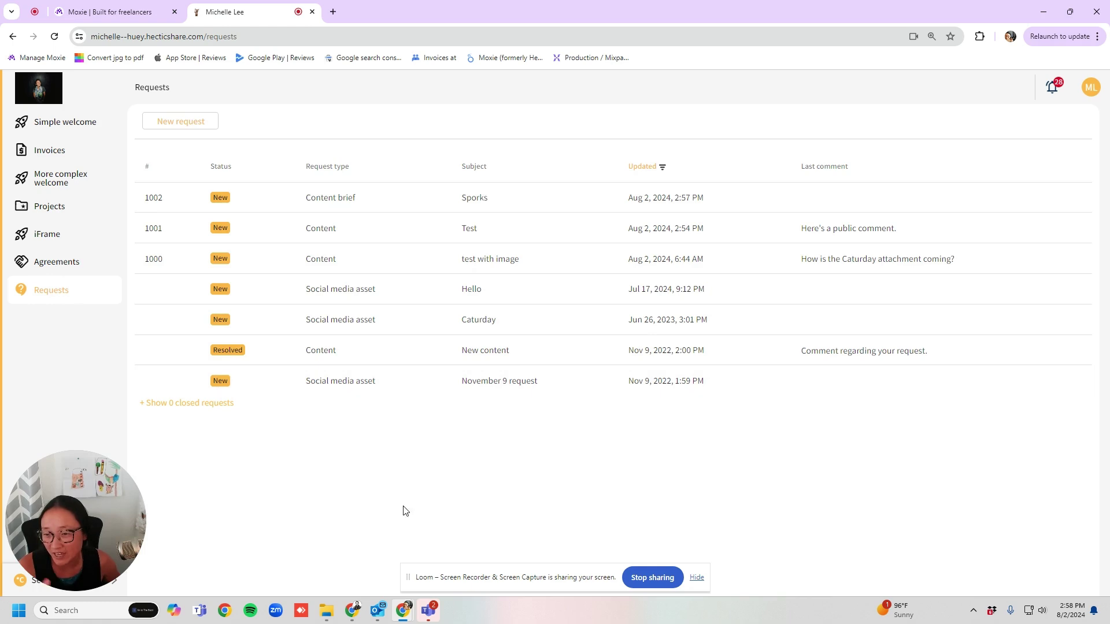